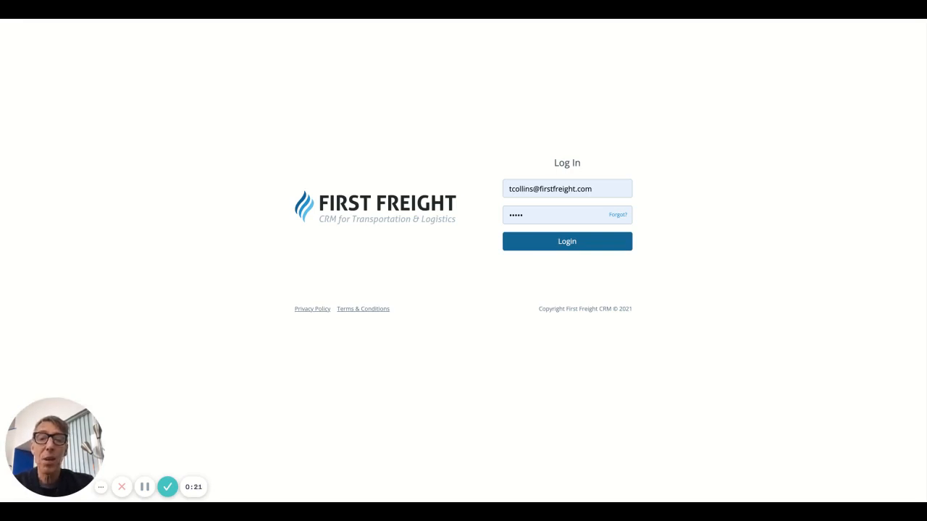
Log in with the prefilled credentials and review the dashboard's charts, from Forecast by Stage down to Forecast by Sales Rep
{"action": "key", "text": "Return"}
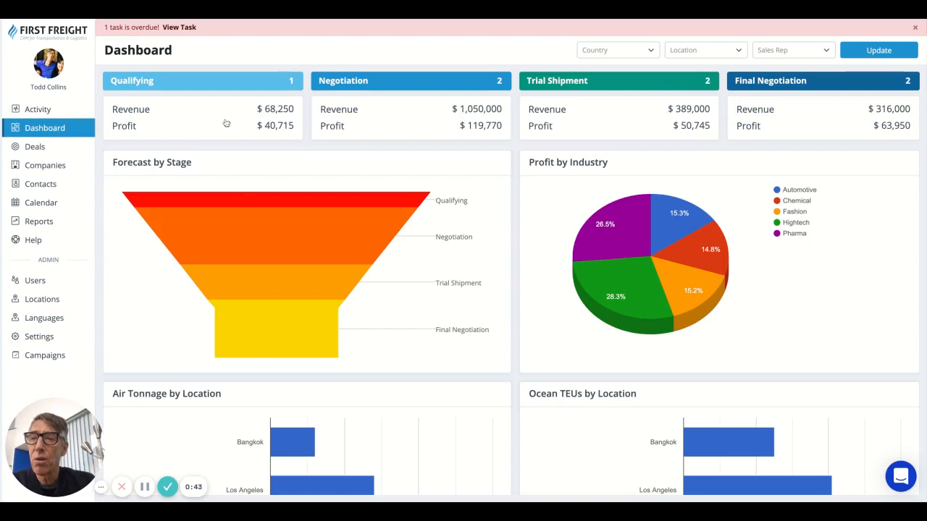
{"action": "scroll", "coordinate": [243, 250], "scroll_direction": "down", "scroll_amount": 3}
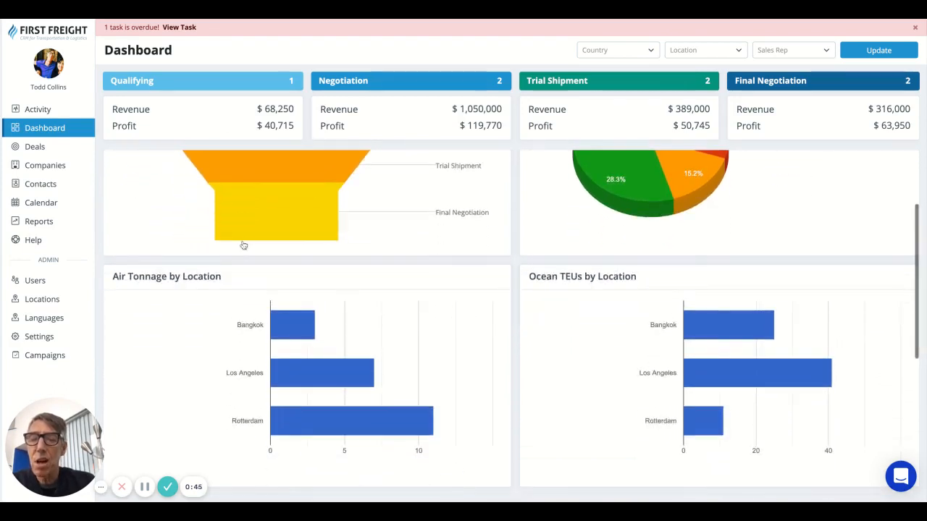
{"action": "scroll", "coordinate": [243, 246], "scroll_direction": "down", "scroll_amount": 6}
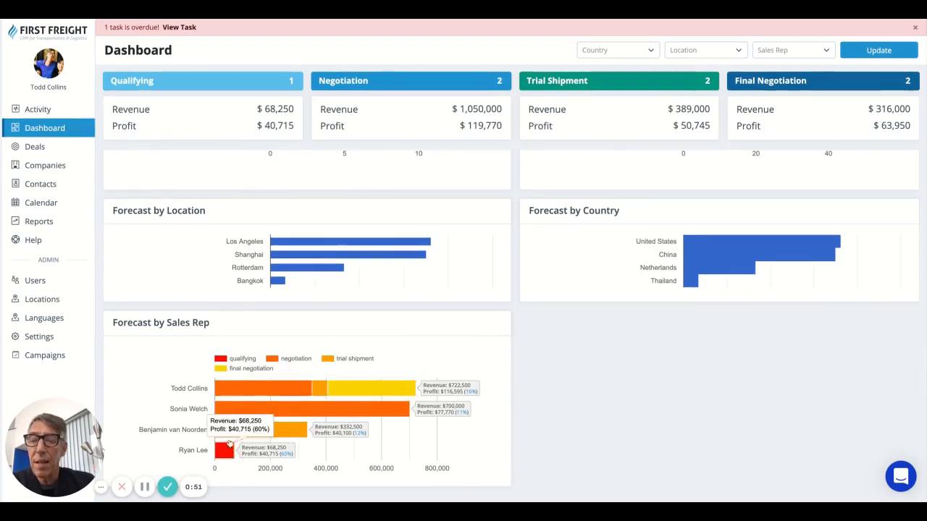
{"action": "scroll", "coordinate": [300, 408], "scroll_direction": "up", "scroll_amount": 4}
{"action": "scroll", "coordinate": [300, 408], "scroll_direction": "up", "scroll_amount": 3}
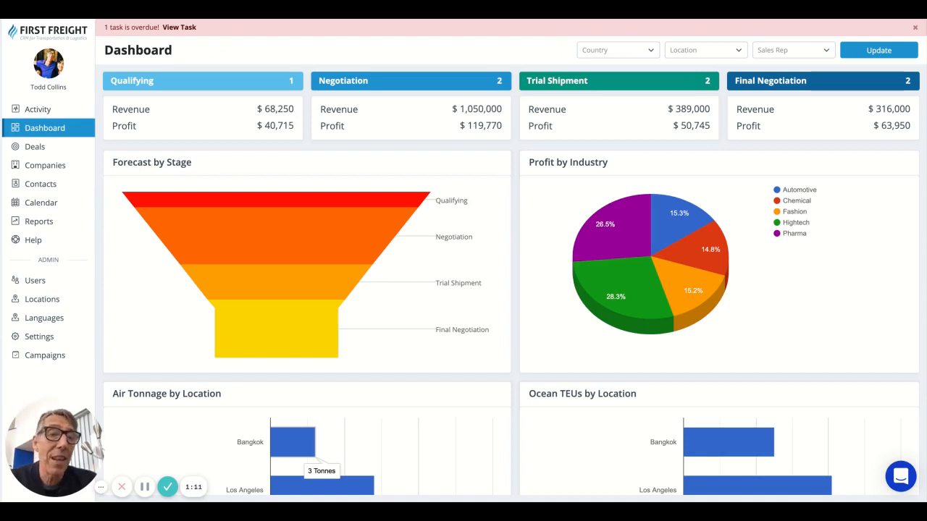
View the Activity page's events and tasks, and inspect the blank new event form before closing it unsaved
{"action": "left_click", "coordinate": [82, 111]}
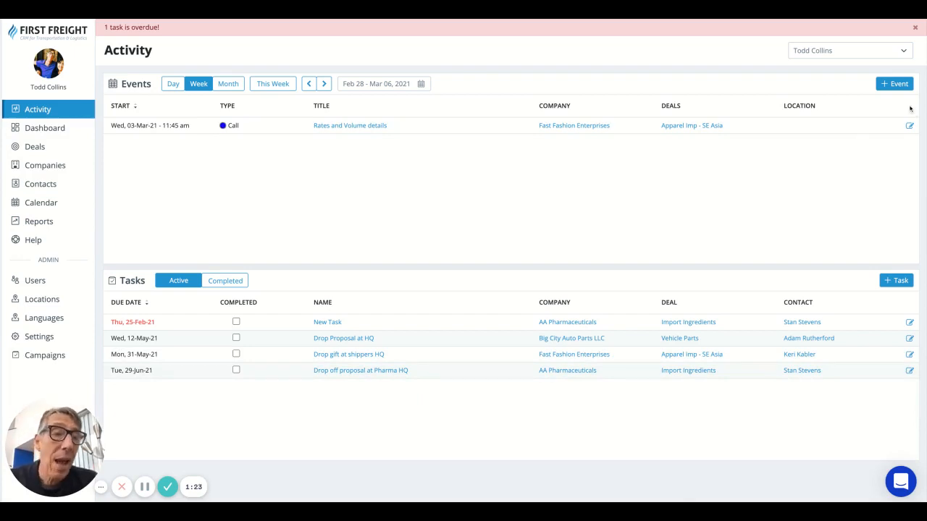
{"action": "left_click", "coordinate": [896, 84]}
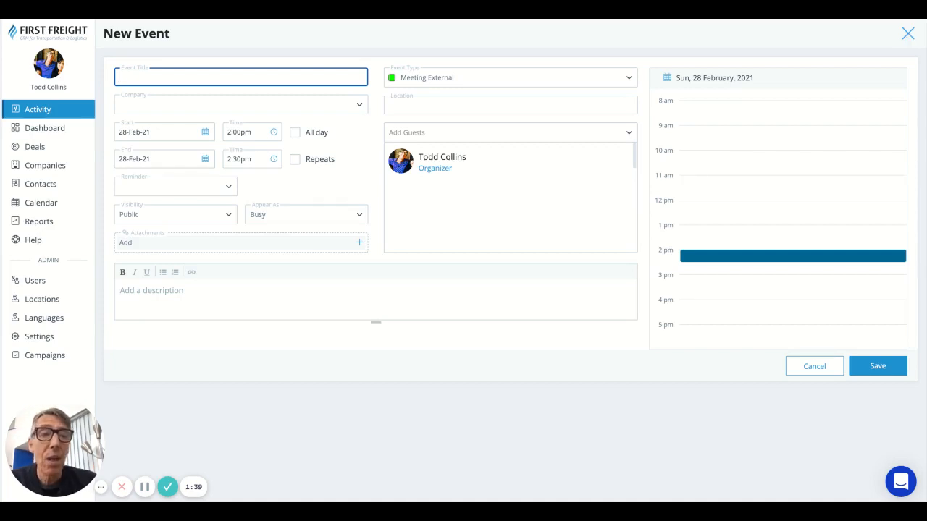
{"action": "left_click", "coordinate": [908, 34]}
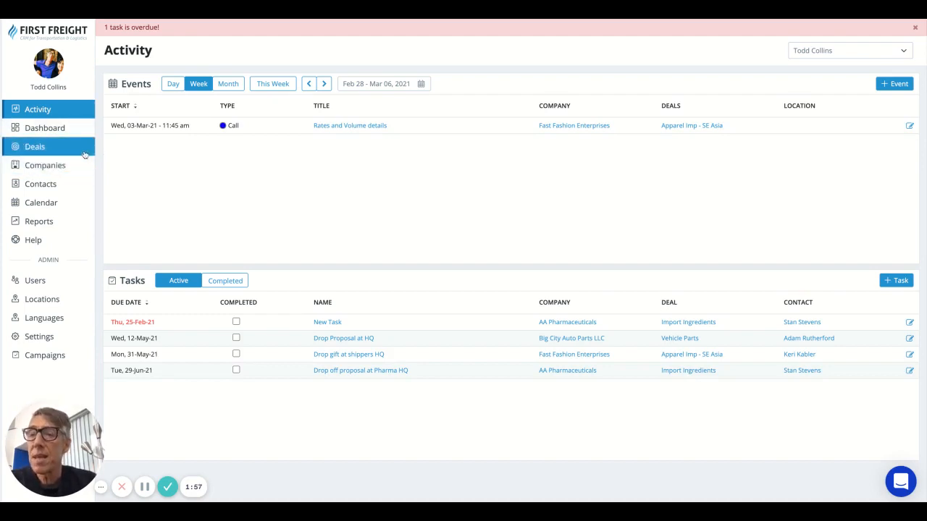
Open the logged-in user's own profile and inspect the available timezone, currency and CRM display language options
{"action": "left_click", "coordinate": [60, 90]}
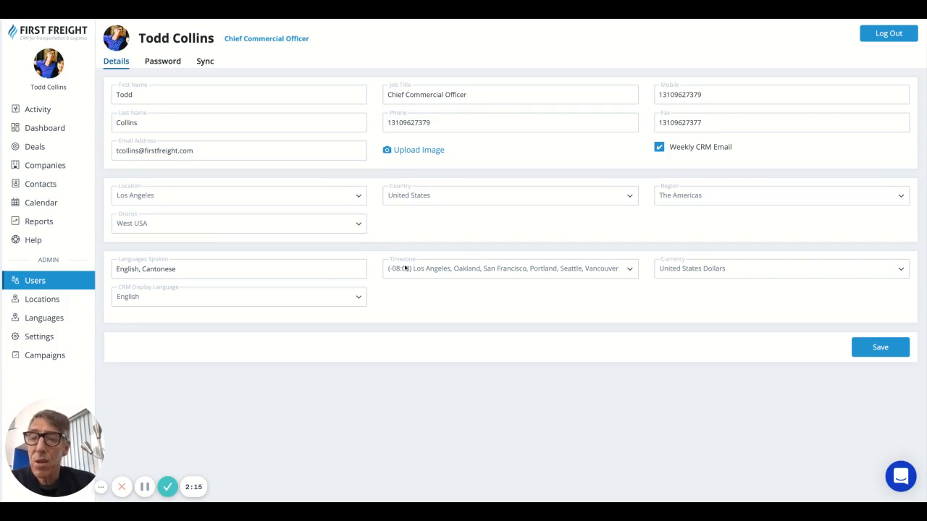
{"action": "left_click", "coordinate": [428, 272]}
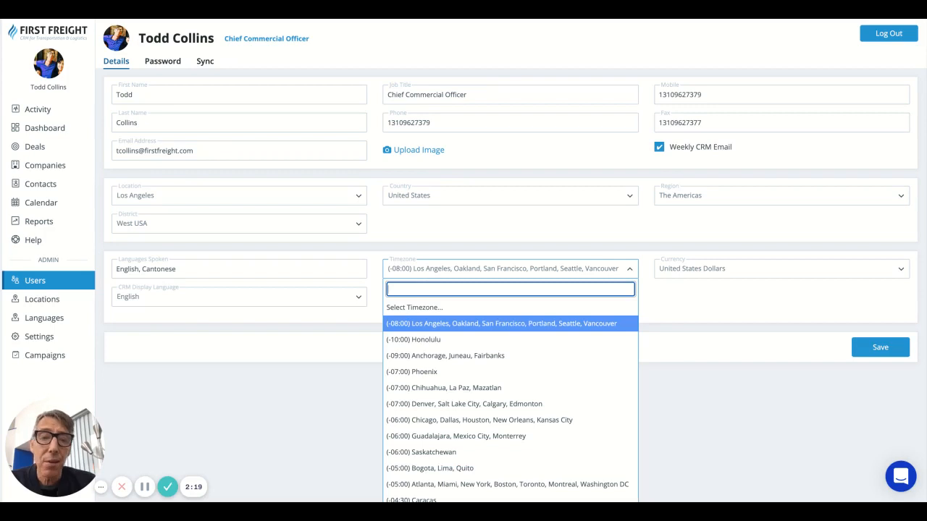
{"action": "left_click", "coordinate": [715, 277]}
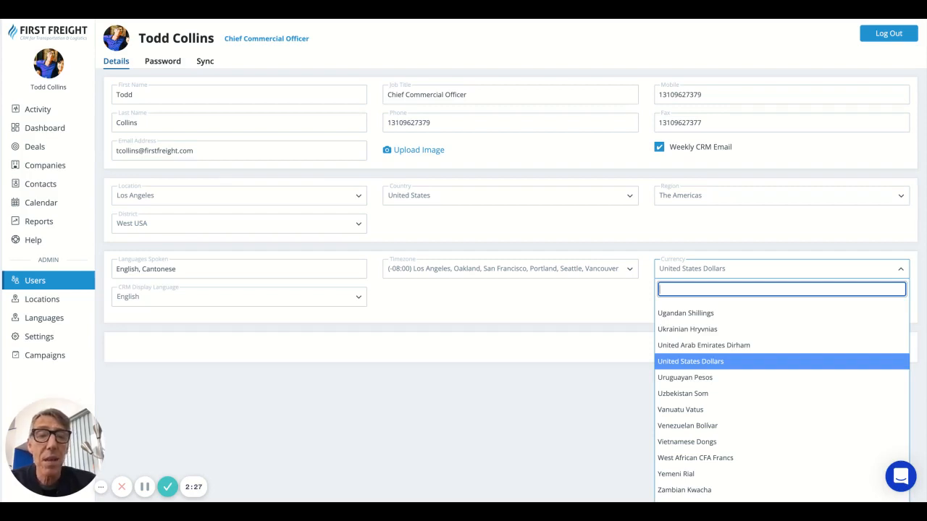
{"action": "left_click", "coordinate": [545, 230]}
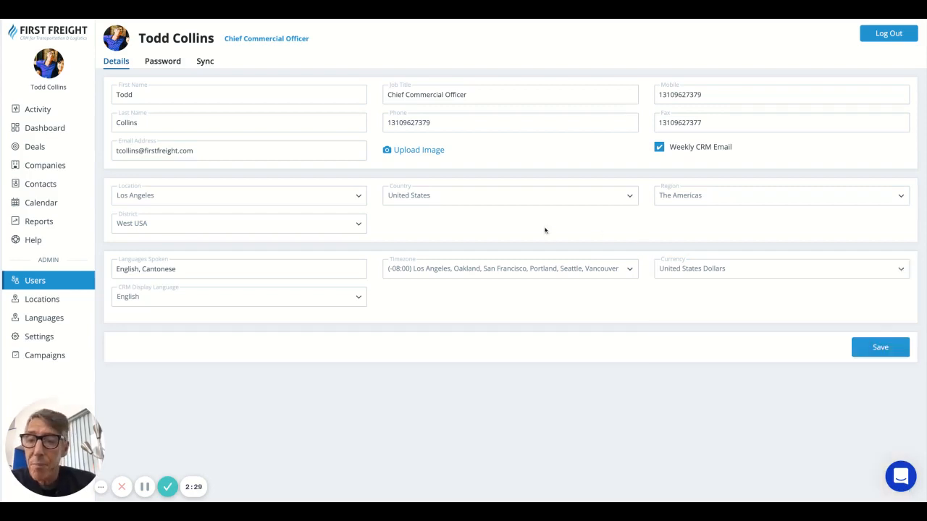
{"action": "left_click", "coordinate": [251, 298]}
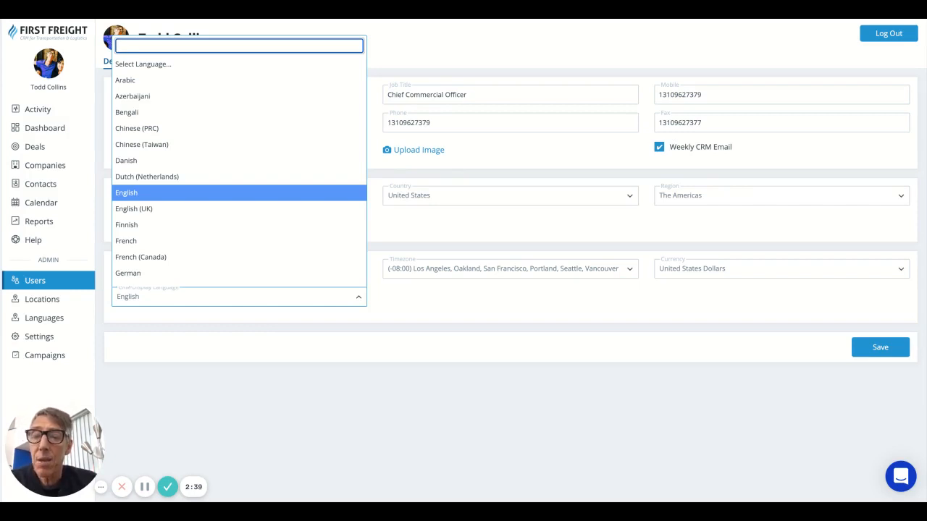
{"action": "left_click", "coordinate": [488, 305]}
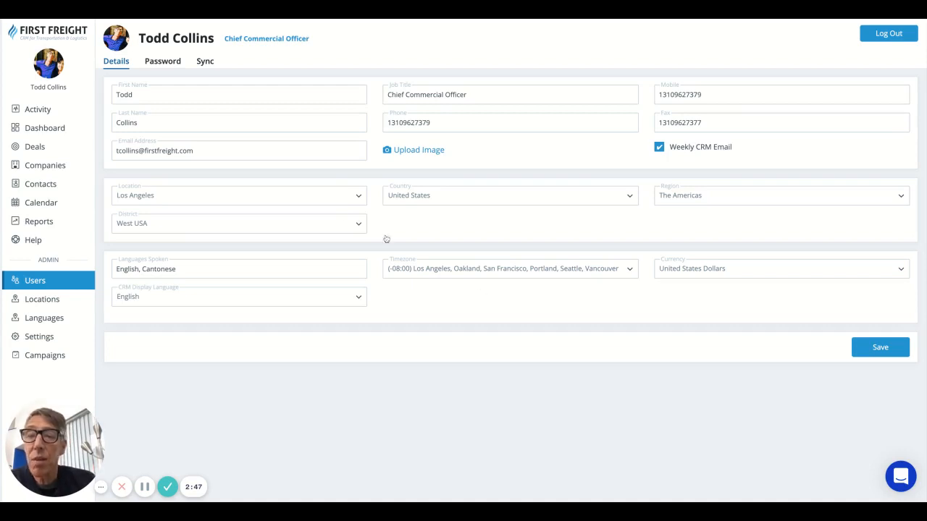
View the profile's password change form, dismissing the guided tour, and look at its calendar sync options
{"action": "left_click", "coordinate": [163, 61]}
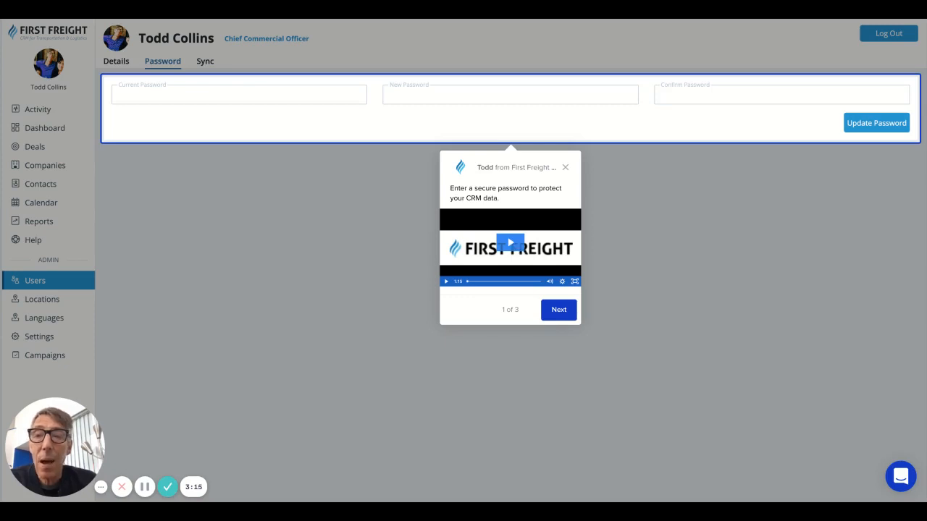
{"action": "left_click", "coordinate": [566, 168]}
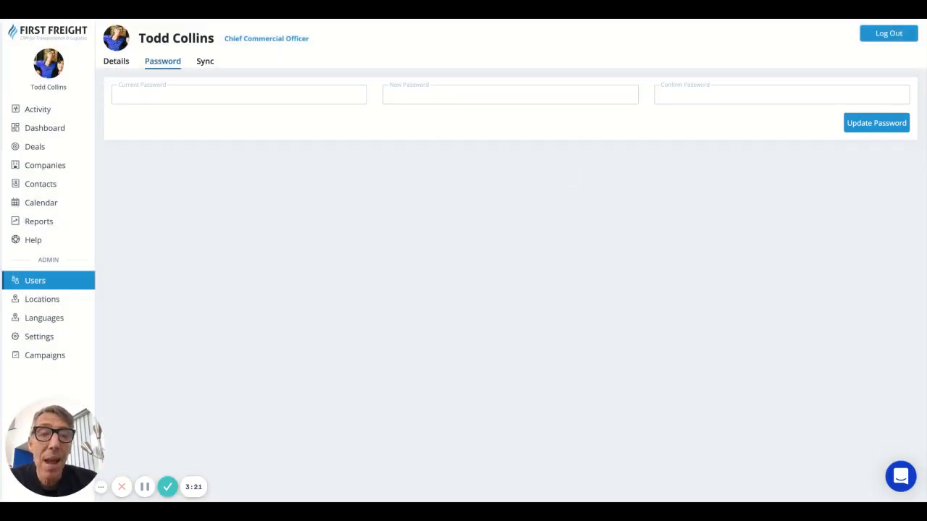
{"action": "left_click", "coordinate": [205, 63]}
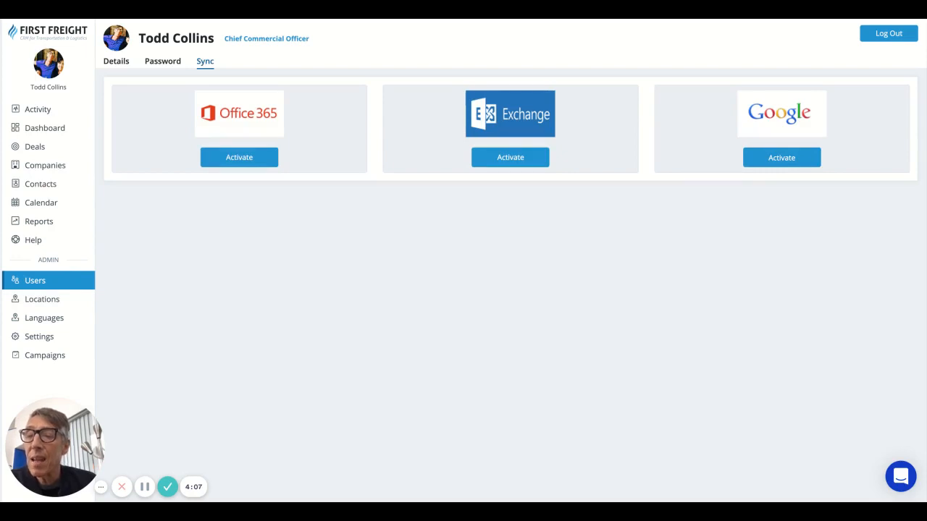
Open the Rotterdam region manager's record from the user list and bring up its details for editing
{"action": "left_click", "coordinate": [73, 283]}
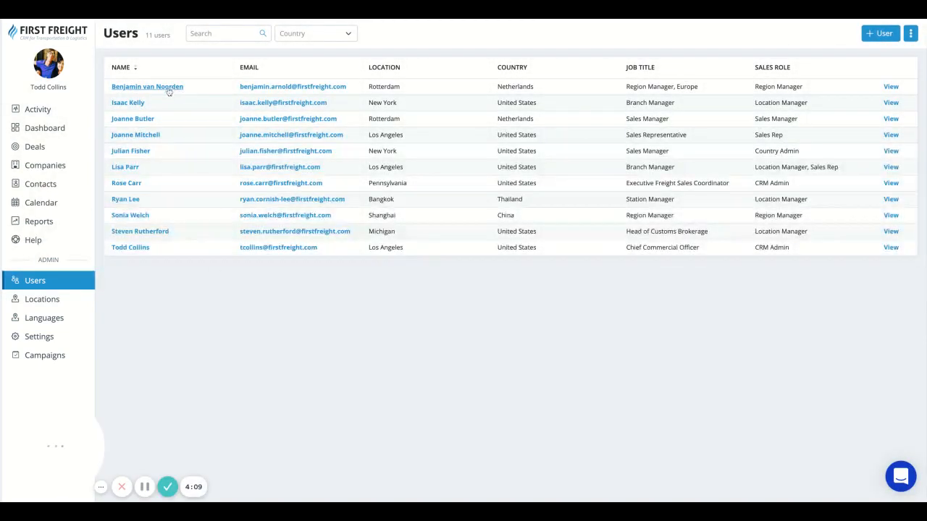
{"action": "left_click", "coordinate": [166, 88]}
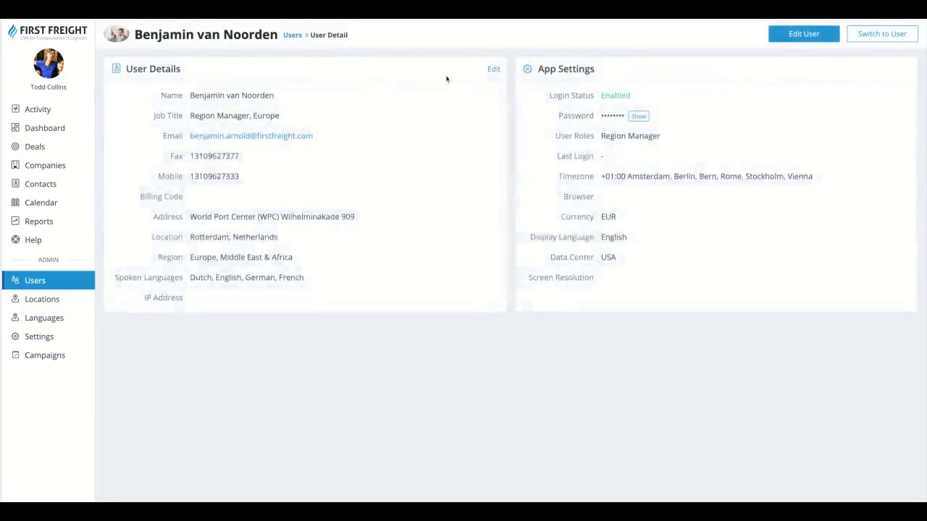
{"action": "left_click", "coordinate": [493, 70]}
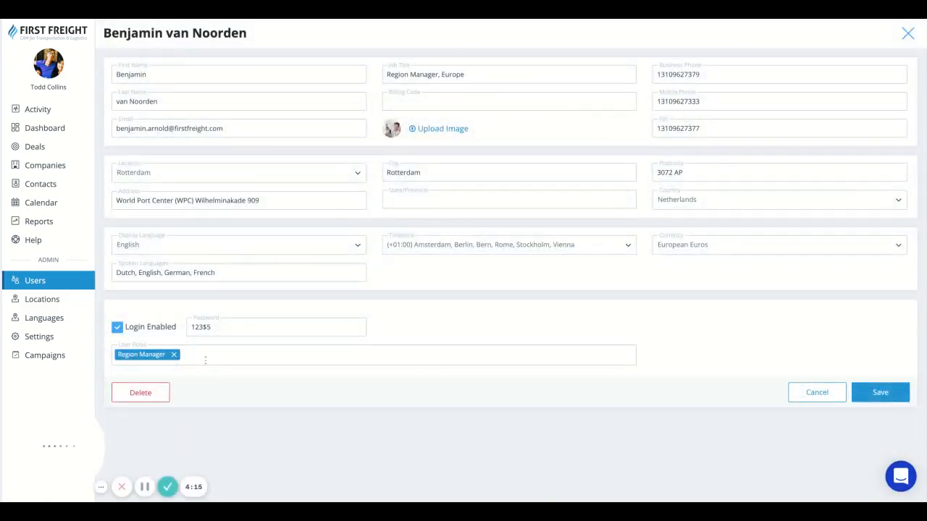
Try adding the CRM Admin role to the Rotterdam region manager's user roles and remove it again
{"action": "left_click", "coordinate": [205, 359]}
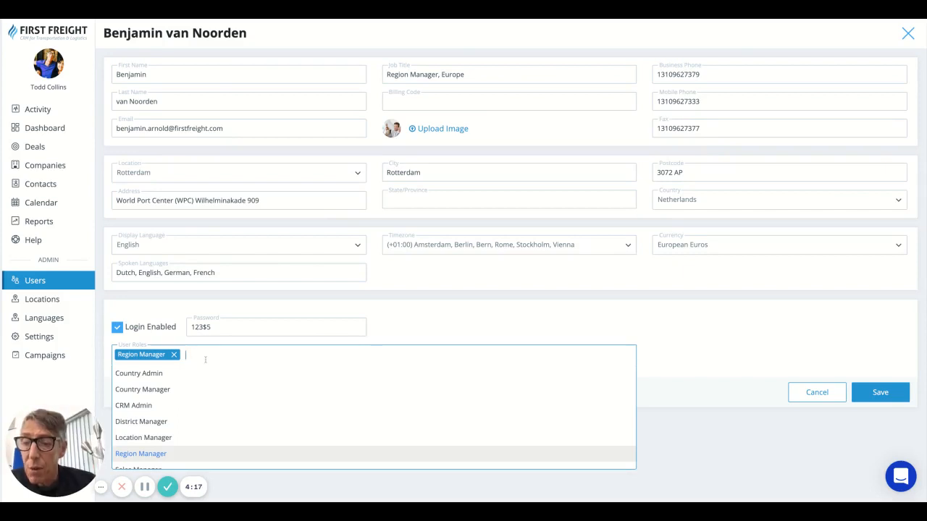
{"action": "left_click", "coordinate": [174, 408]}
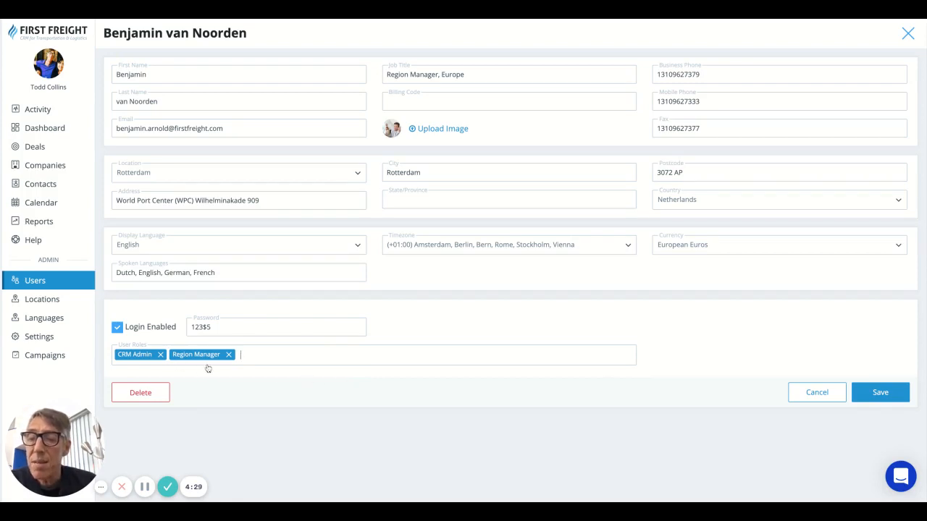
{"action": "left_click", "coordinate": [161, 354]}
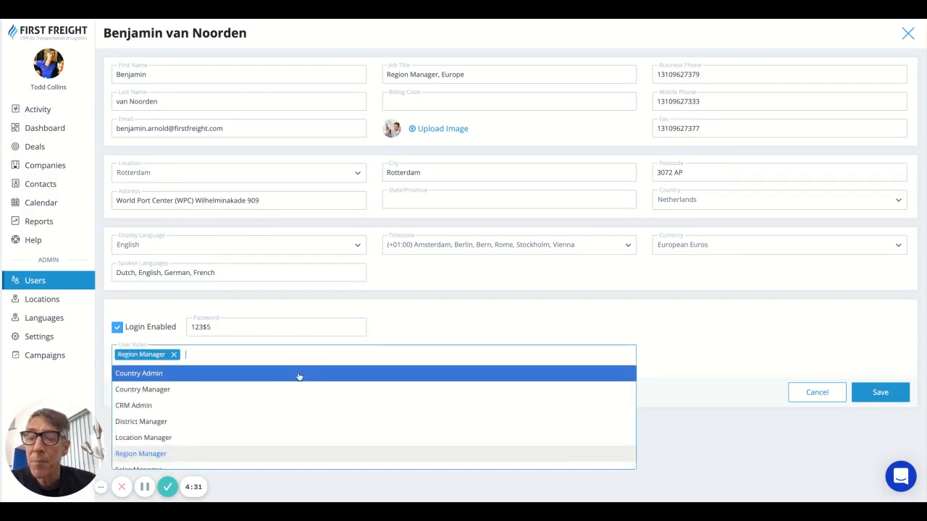
{"action": "left_click", "coordinate": [542, 326]}
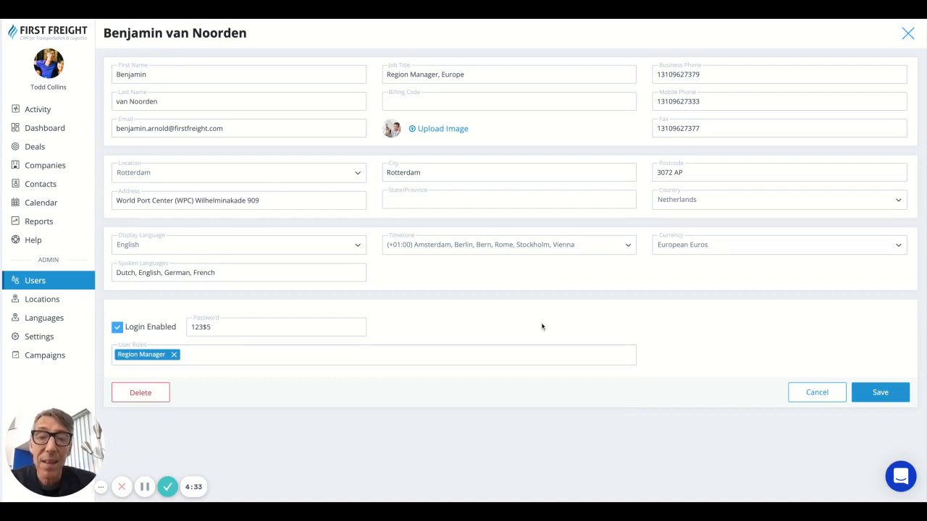
Look over the list of company locations and return to the list of CRM users
{"action": "left_click", "coordinate": [61, 303]}
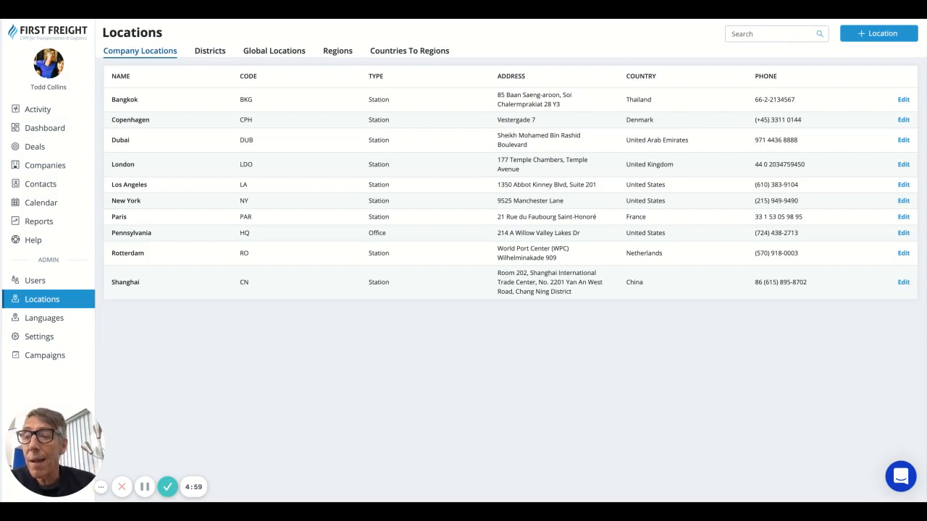
{"action": "left_click", "coordinate": [62, 286]}
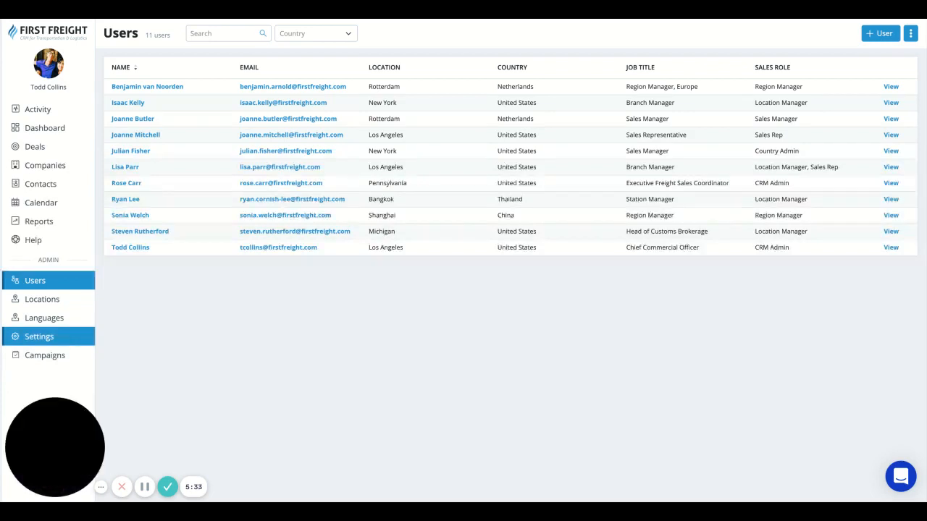
Review the commodities, competitors and deal stages defined in the CRM settings
{"action": "left_click", "coordinate": [39, 337]}
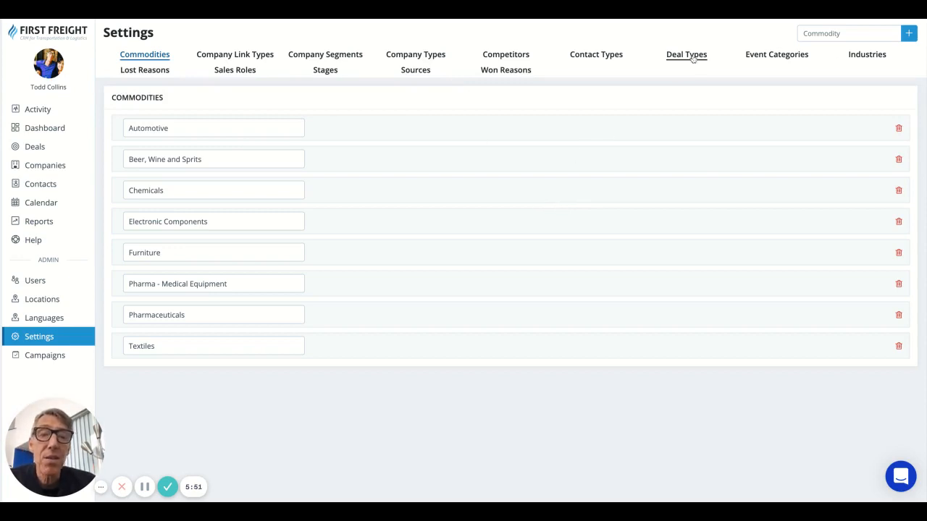
{"action": "left_click", "coordinate": [517, 58]}
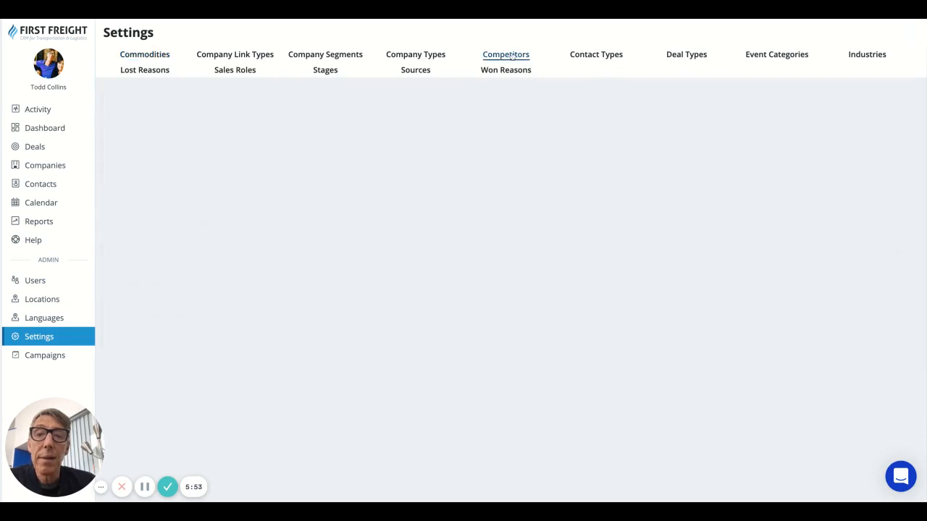
{"action": "scroll", "coordinate": [331, 174], "scroll_direction": "down", "scroll_amount": 1}
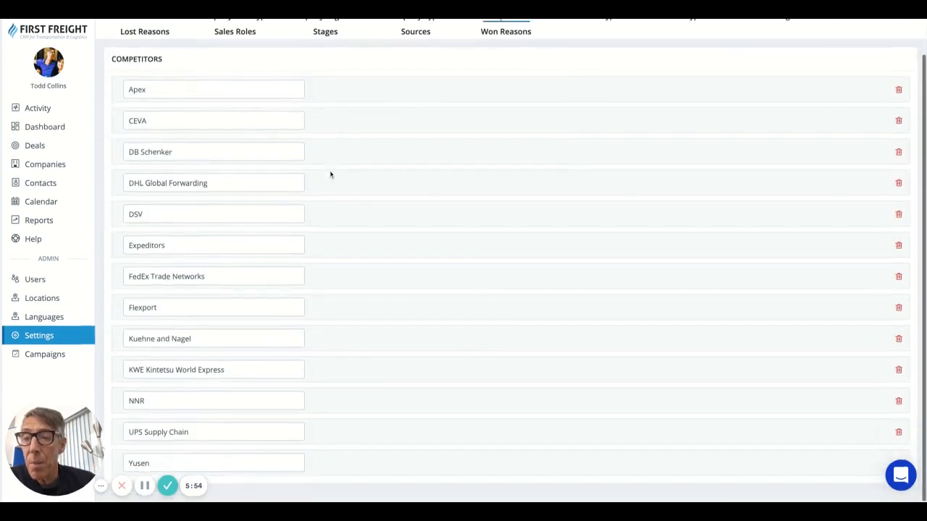
{"action": "scroll", "coordinate": [331, 174], "scroll_direction": "up", "scroll_amount": 1}
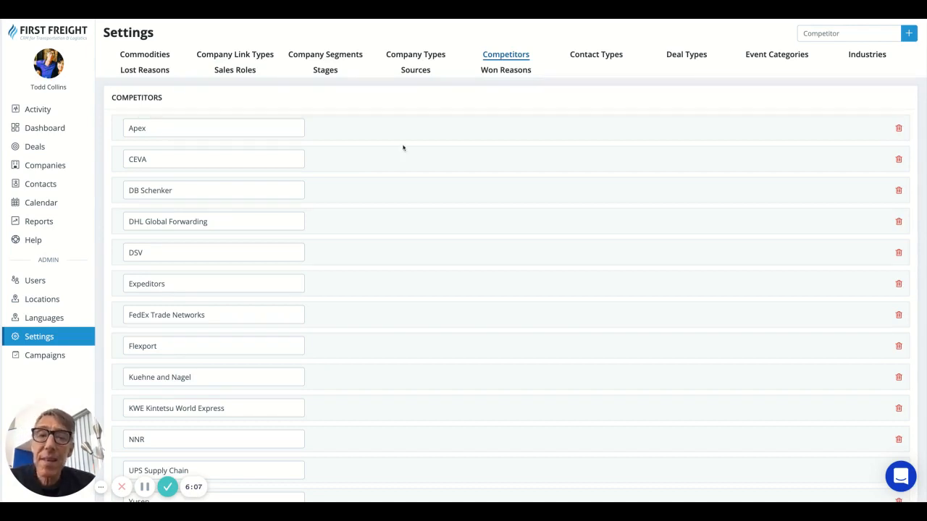
{"action": "left_click", "coordinate": [327, 72]}
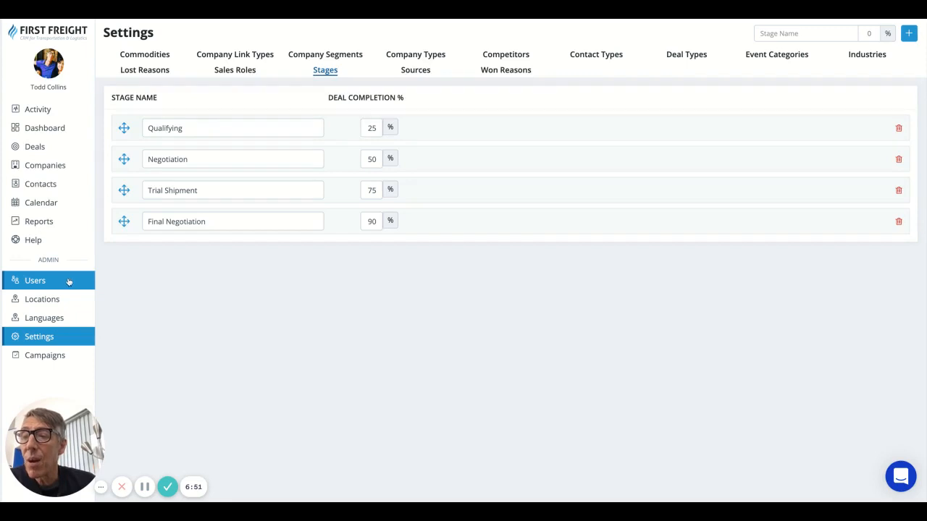
Start a new company record named ABC Company, checking for an existing match, and proceed to its details form
{"action": "left_click", "coordinate": [73, 167]}
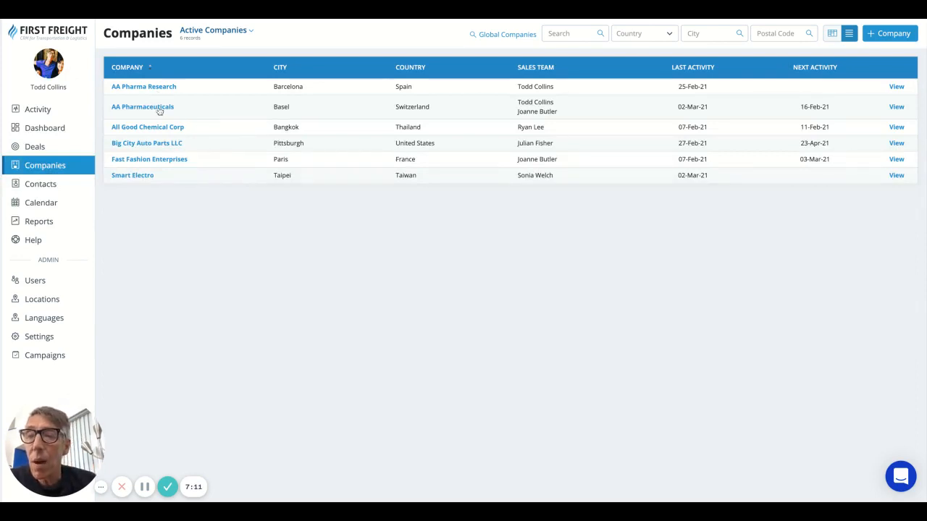
{"action": "left_click", "coordinate": [884, 41]}
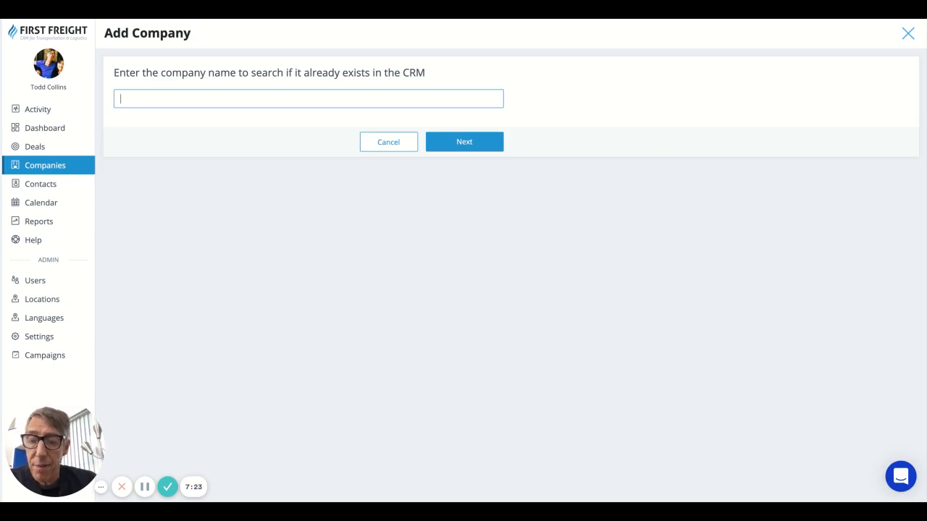
{"action": "type", "text": "ABC Com"}
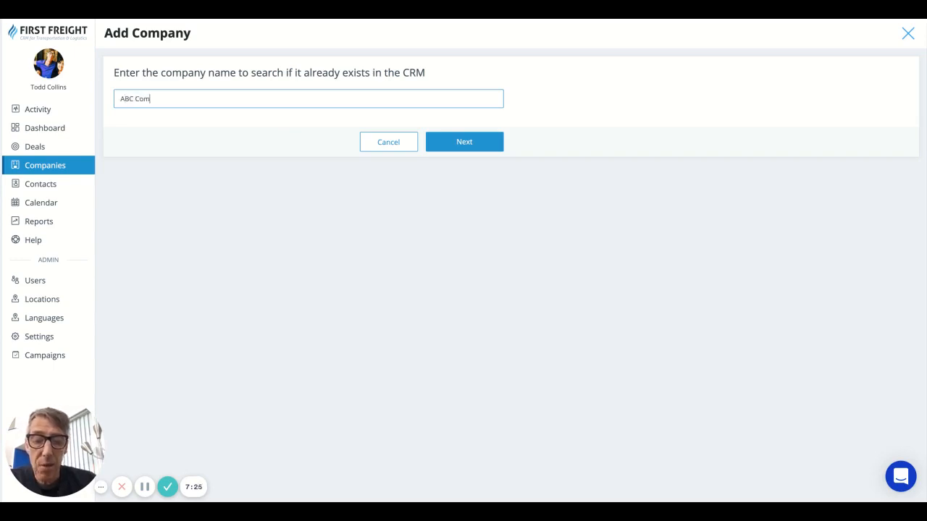
{"action": "type", "text": "pany"}
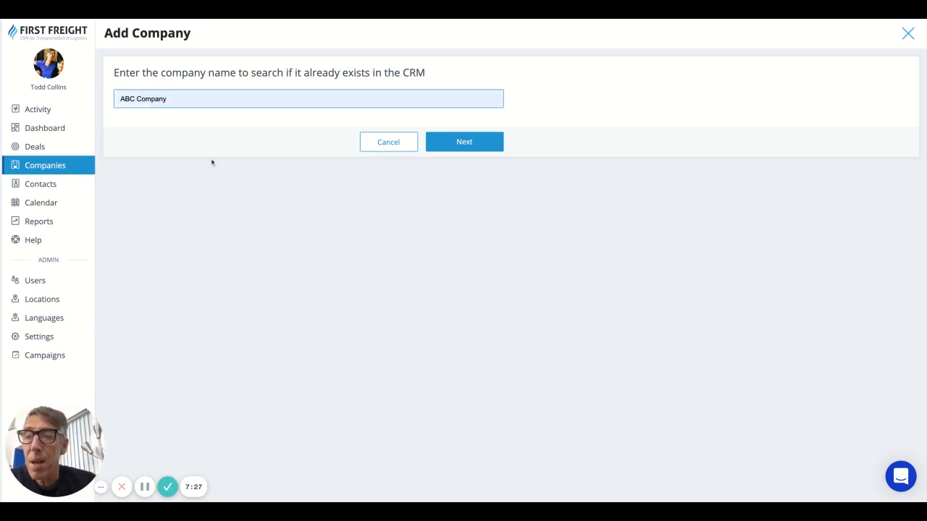
{"action": "left_click", "coordinate": [443, 144]}
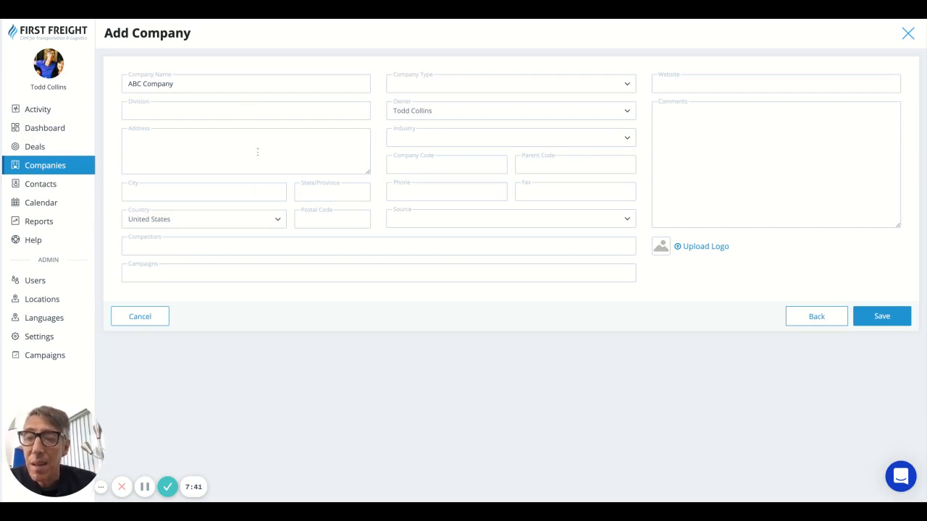
Try filling in ABC Company with industry Chemical, type Consignee and competitor DB Schenker, and discard the new company record
{"action": "left_click", "coordinate": [434, 146]}
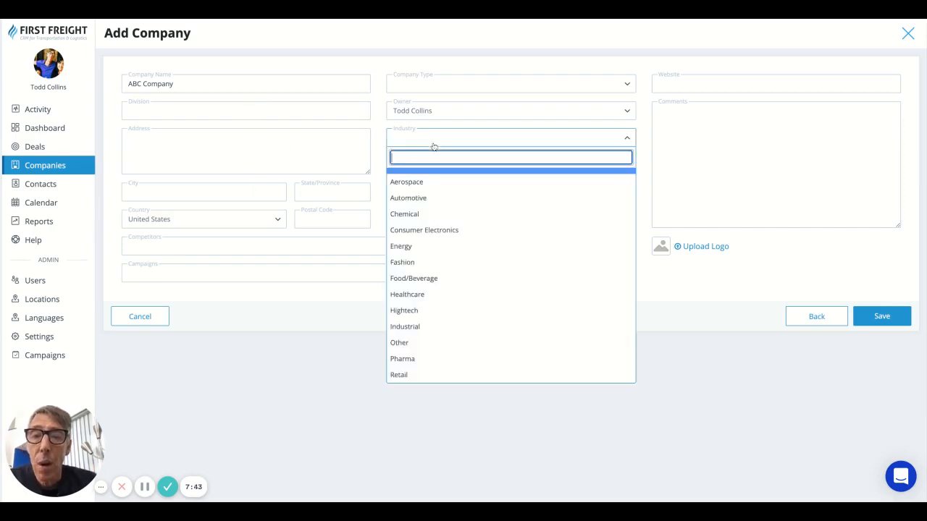
{"action": "left_click", "coordinate": [459, 219]}
{"action": "left_click", "coordinate": [471, 87]}
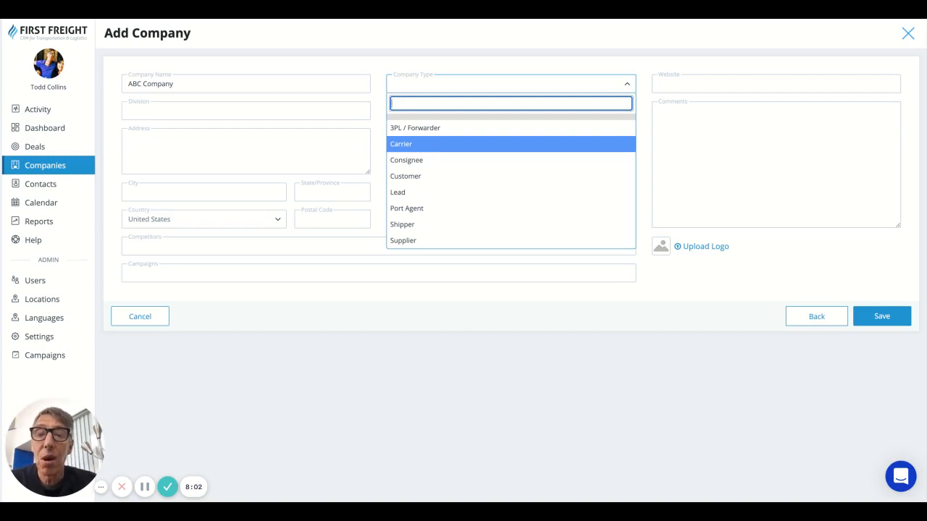
{"action": "left_click", "coordinate": [429, 160]}
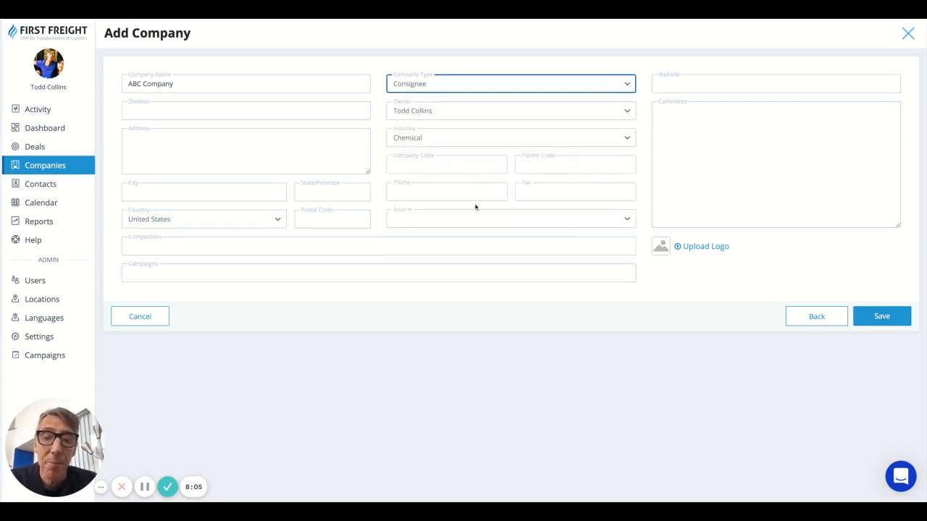
{"action": "left_click", "coordinate": [256, 249]}
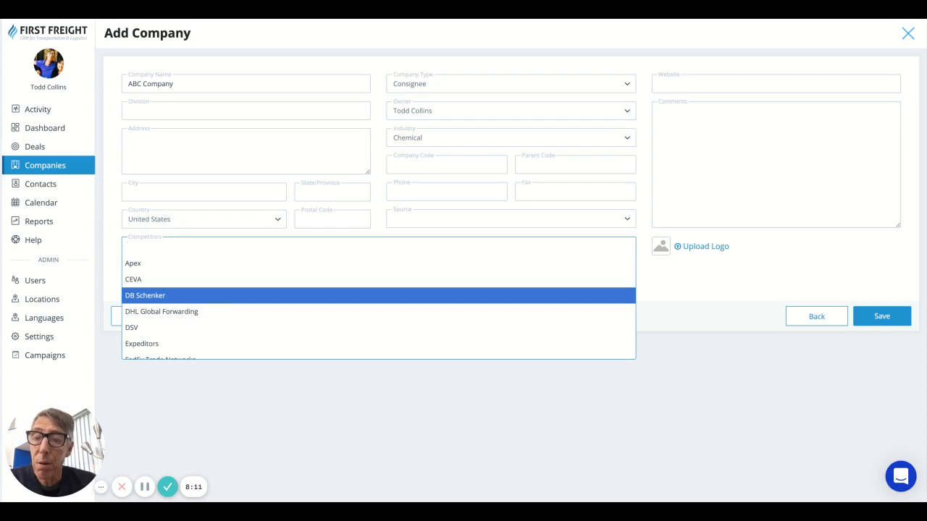
{"action": "left_click", "coordinate": [246, 296]}
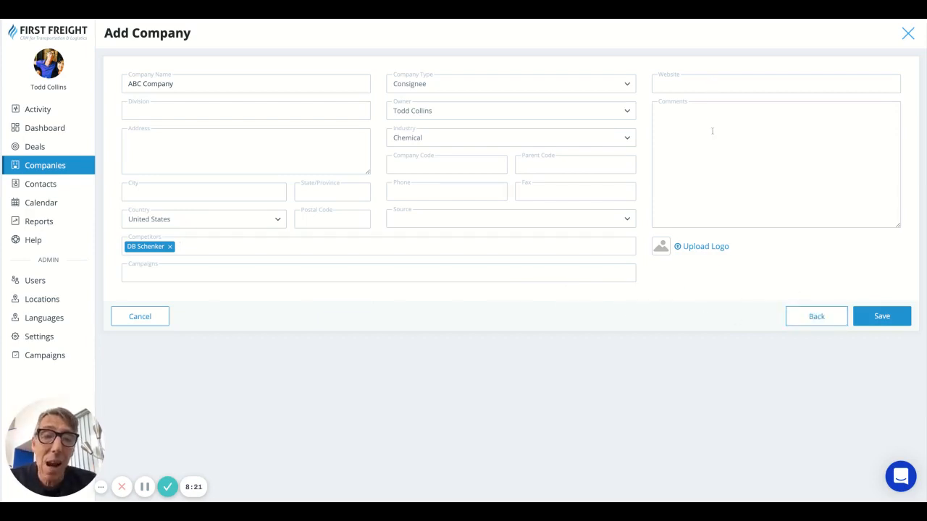
{"action": "left_click", "coordinate": [812, 318]}
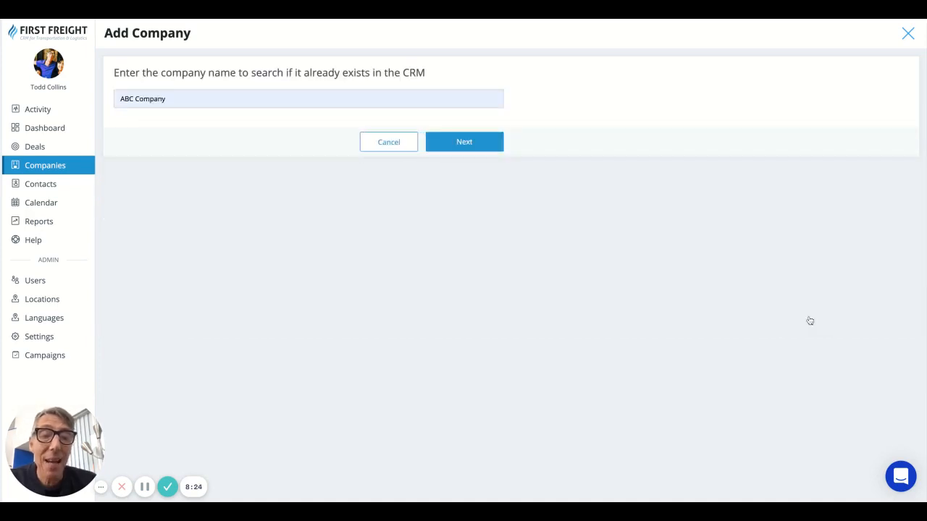
{"action": "left_click", "coordinate": [395, 145]}
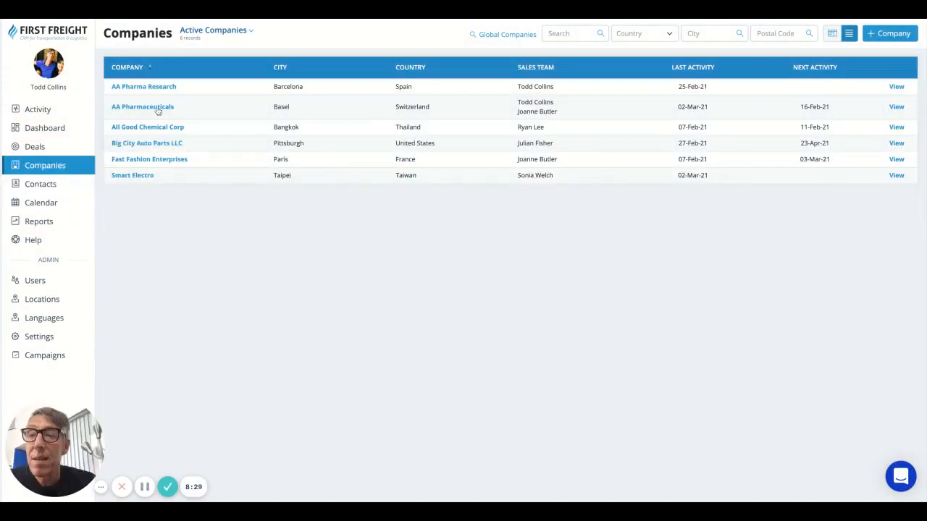
Review AA Pharmaceuticals' overview, contacts, messages, sales team, activity history and related companies, including the form for adding a related company
{"action": "left_click", "coordinate": [156, 108]}
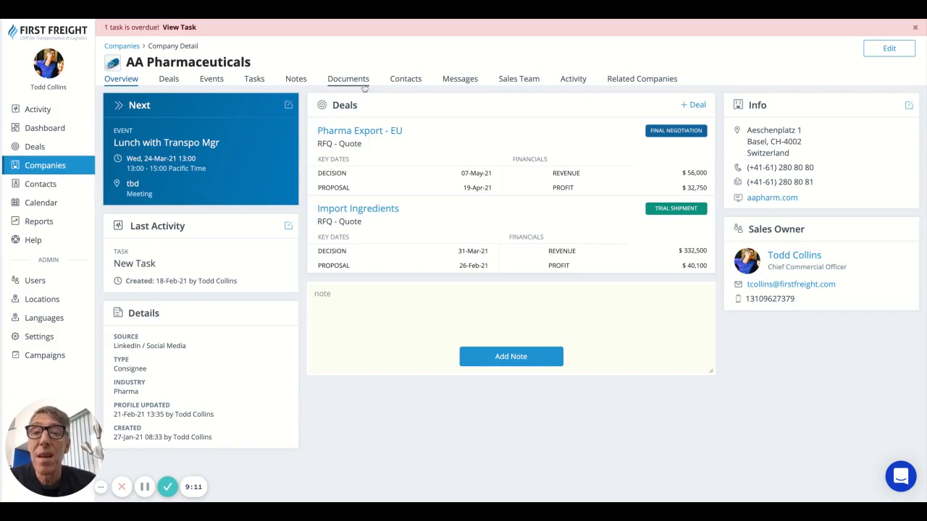
{"action": "left_click", "coordinate": [404, 81]}
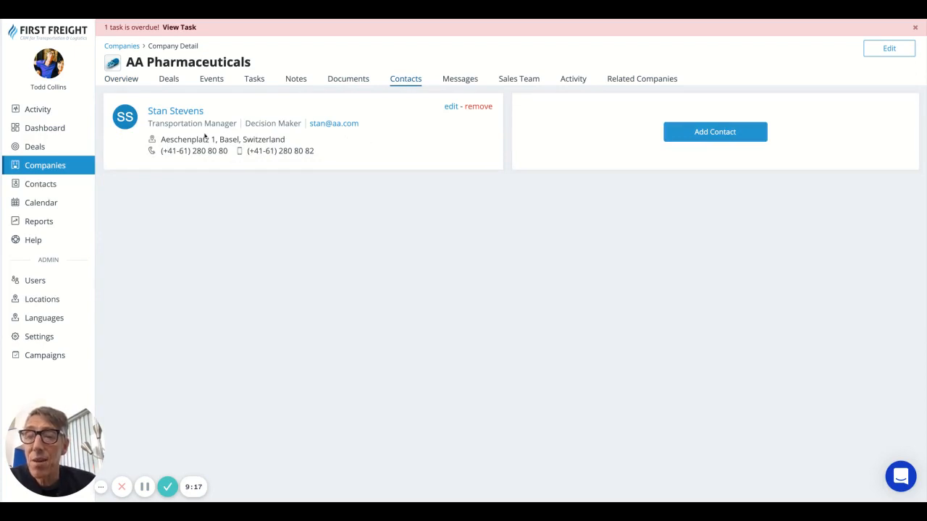
{"action": "left_click", "coordinate": [460, 81]}
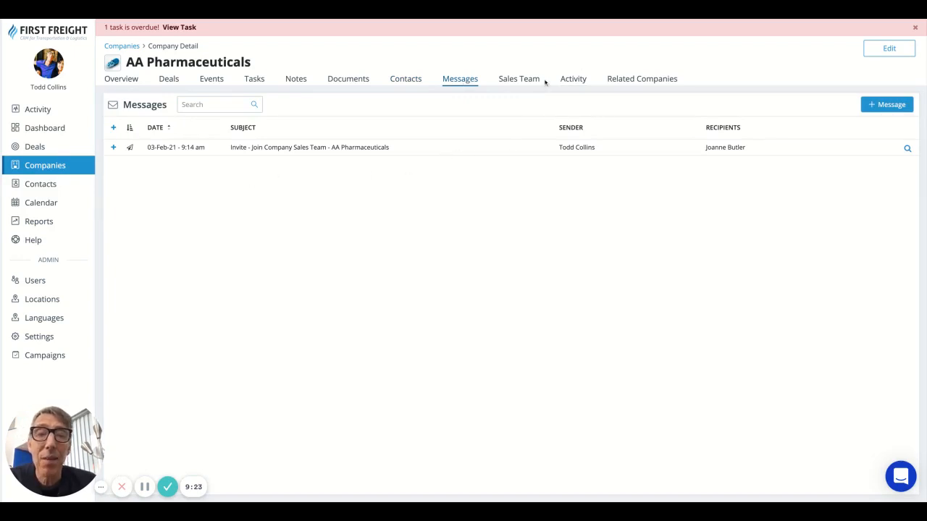
{"action": "left_click", "coordinate": [513, 81]}
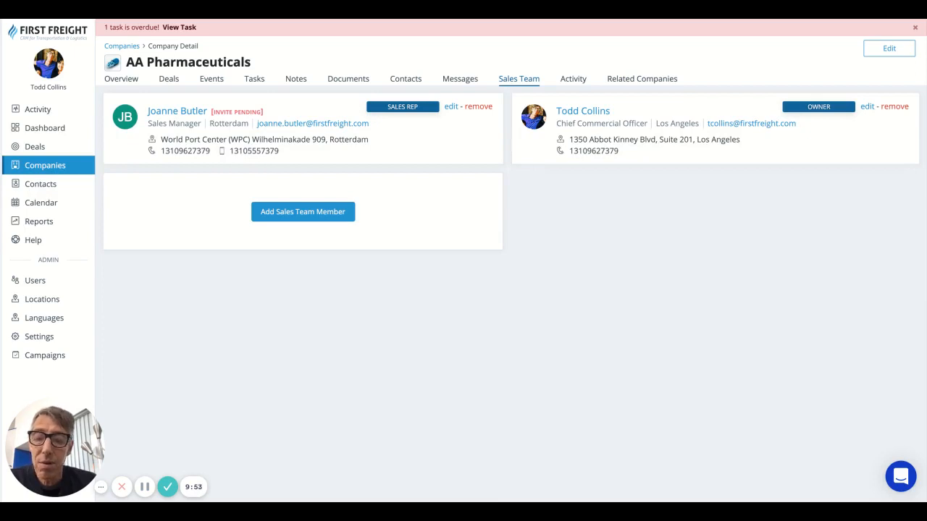
{"action": "left_click", "coordinate": [572, 78]}
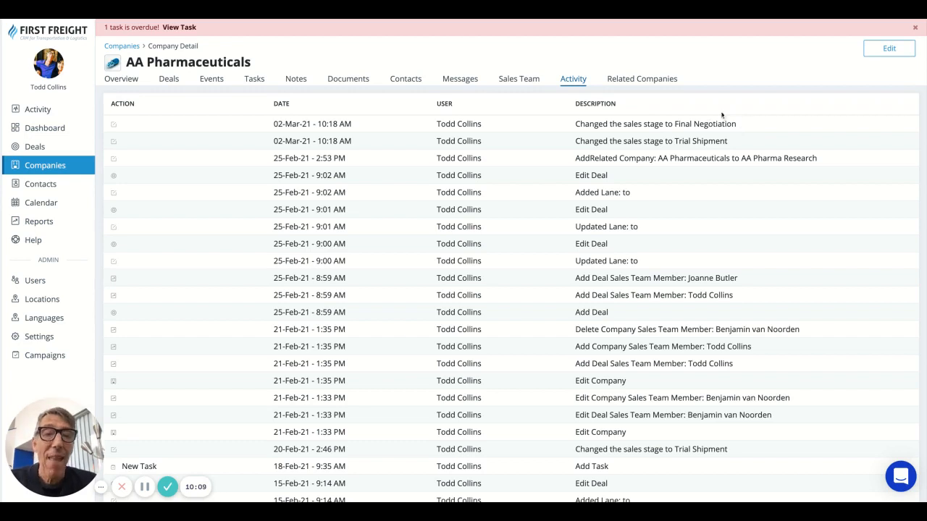
{"action": "left_click", "coordinate": [640, 85]}
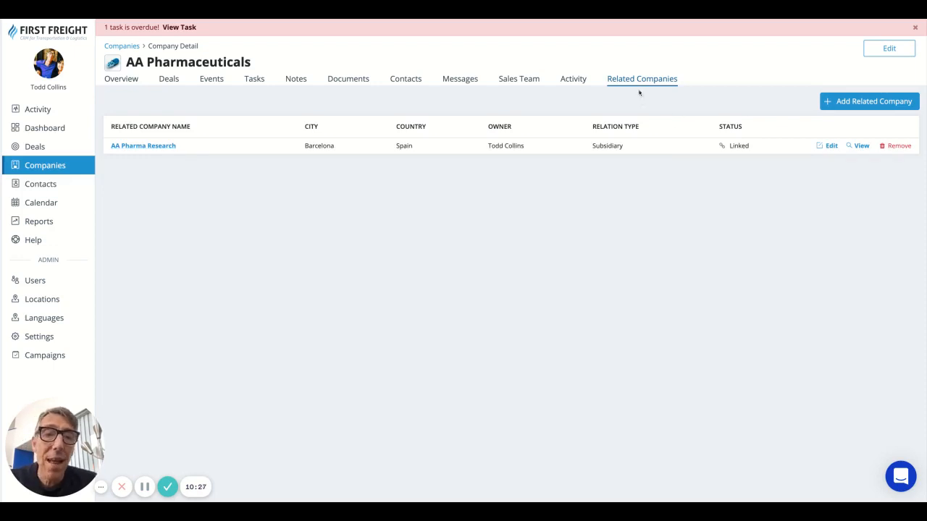
{"action": "left_click", "coordinate": [854, 102]}
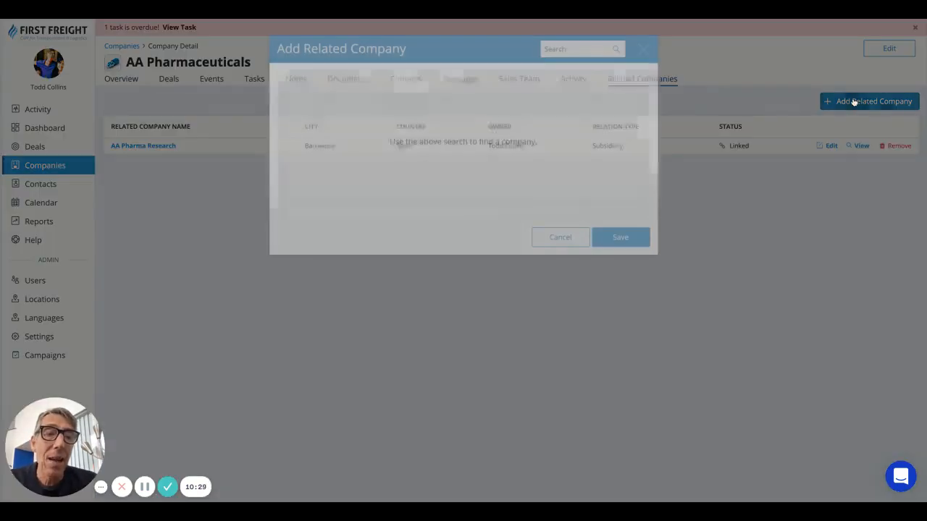
{"action": "left_click", "coordinate": [544, 239]}
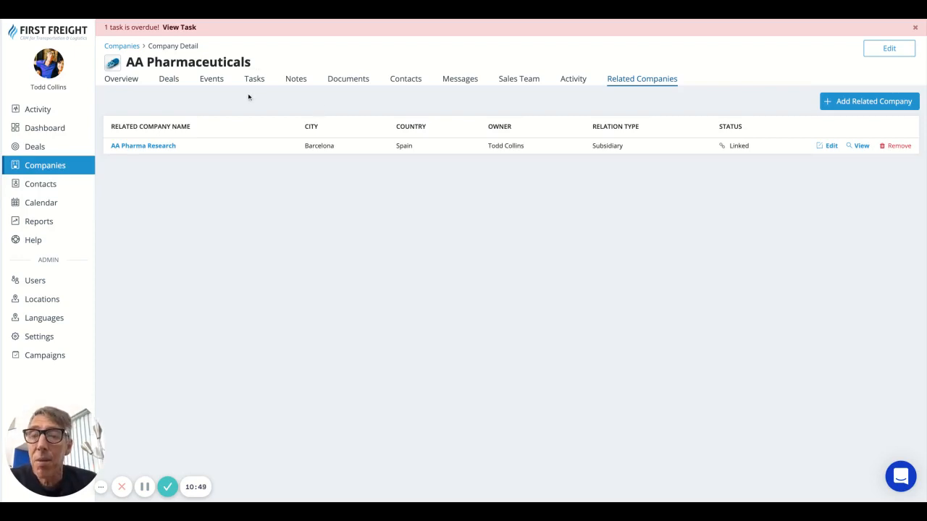
Start a new deal for AA Pharmaceuticals from its company overview and name it Imp Pharma SE Asia
{"action": "left_click", "coordinate": [76, 166]}
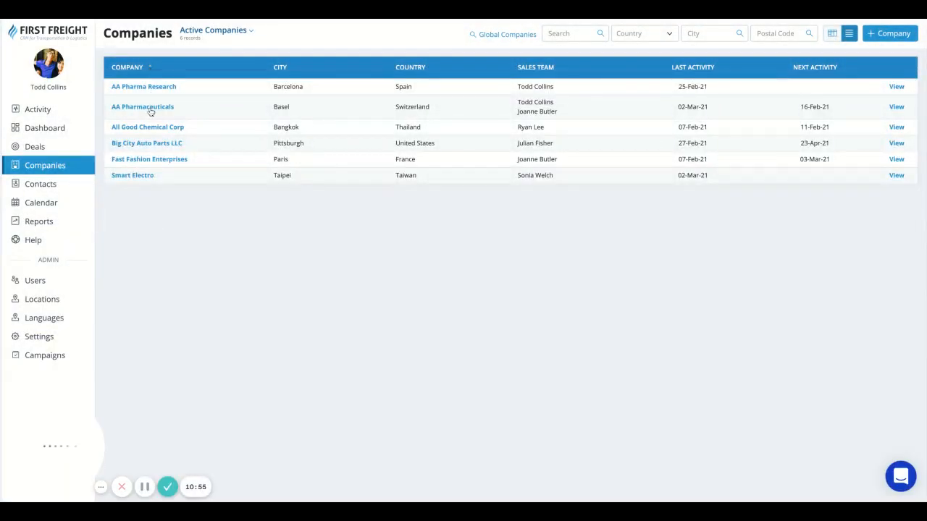
{"action": "left_click", "coordinate": [149, 109]}
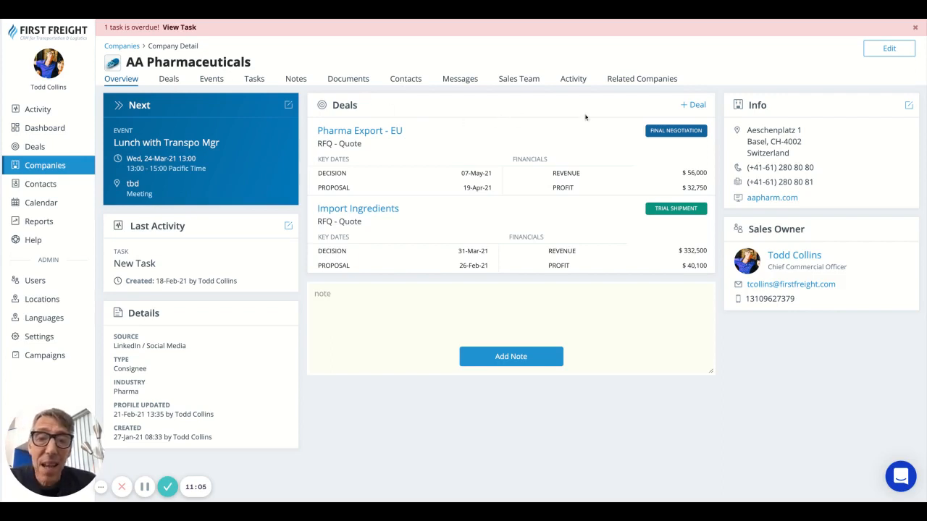
{"action": "left_click", "coordinate": [693, 106]}
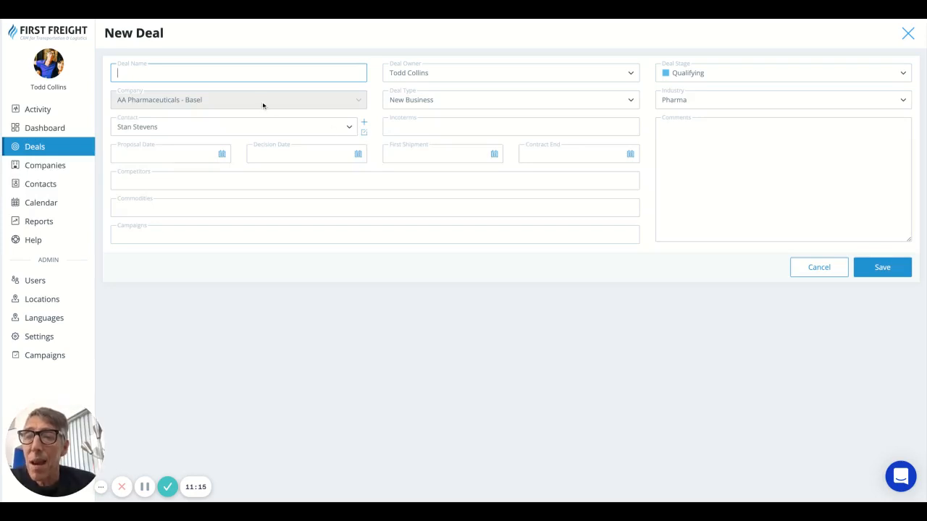
{"action": "type", "text": "Im"}
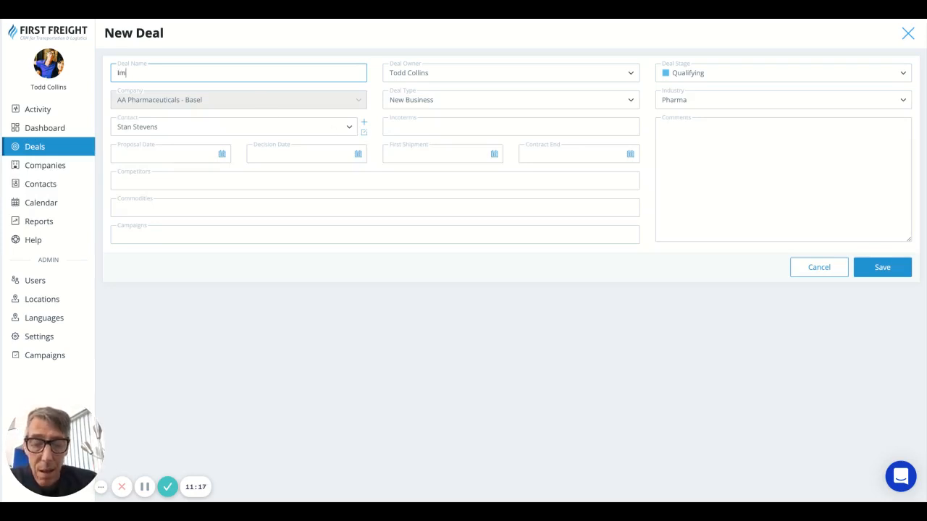
{"action": "type", "text": "p Phara"}
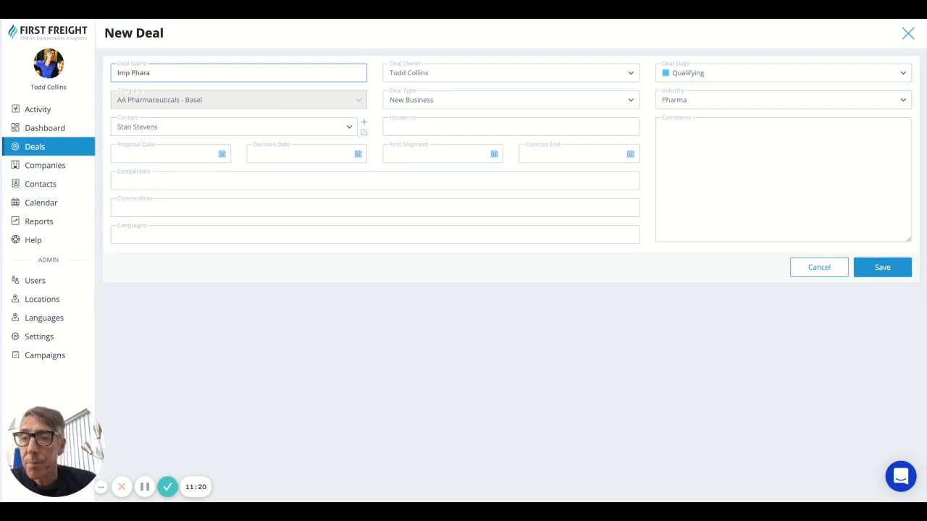
{"action": "key", "text": "BackSpace"}
{"action": "type", "text": "ma SE A"}
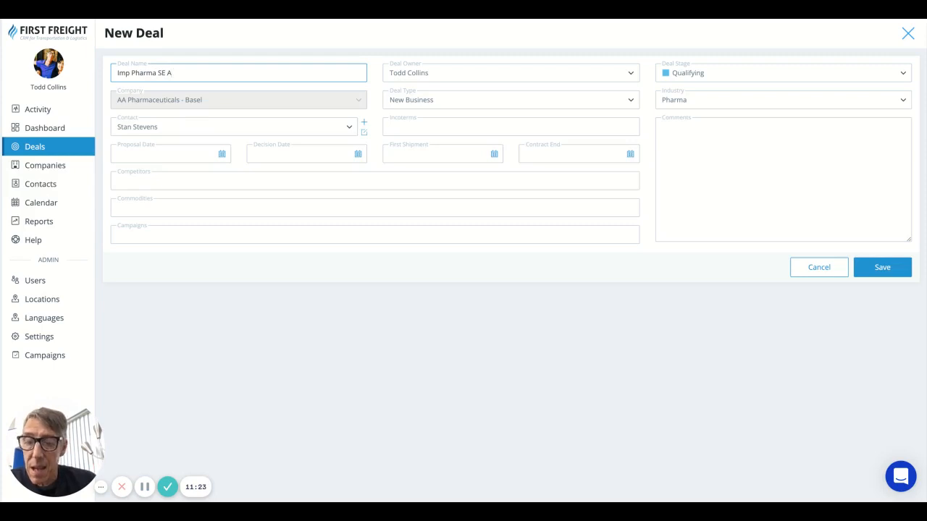
{"action": "type", "text": "sia"}
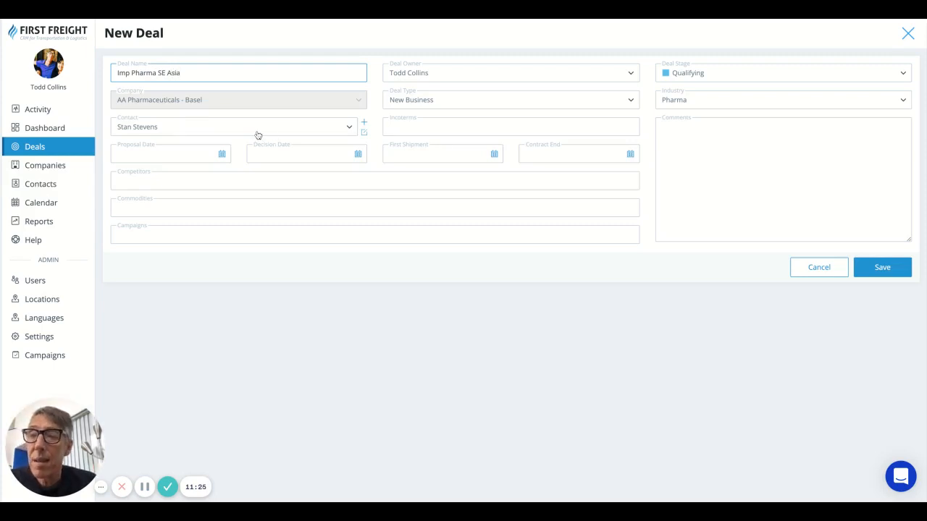
Set the deal's proposal date to 10-Mar-21, decision date to 11-Mar-21, first shipment to 24-Mar-21 and contract end to 19-May-21
{"action": "left_click", "coordinate": [205, 153]}
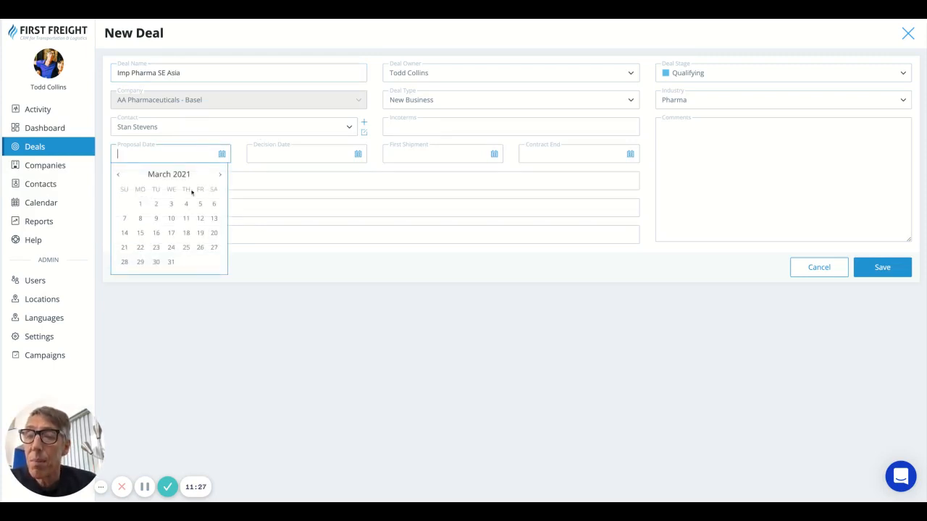
{"action": "left_click", "coordinate": [171, 220]}
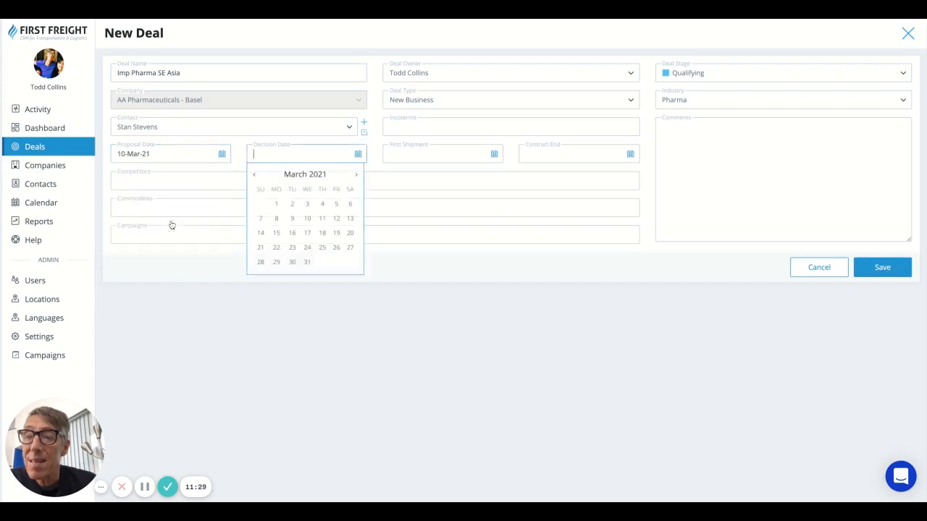
{"action": "left_click", "coordinate": [325, 220]}
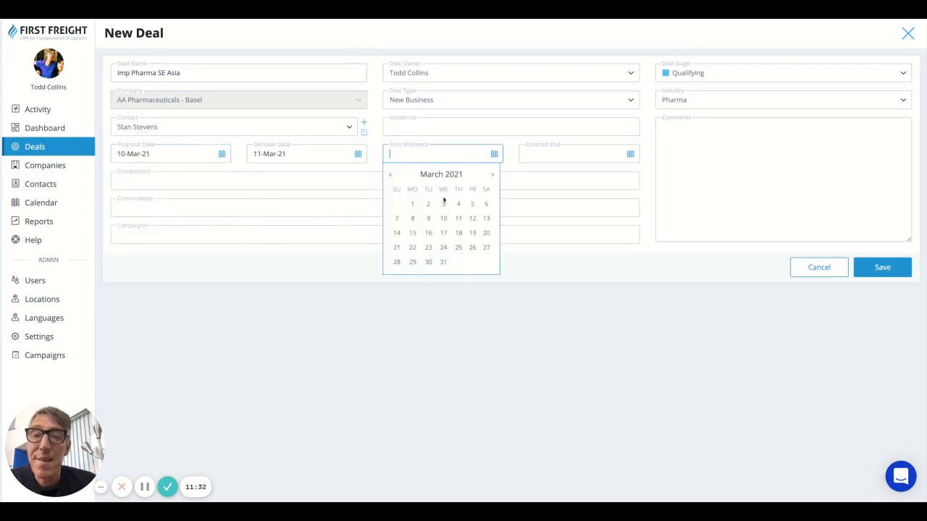
{"action": "left_click", "coordinate": [443, 246]}
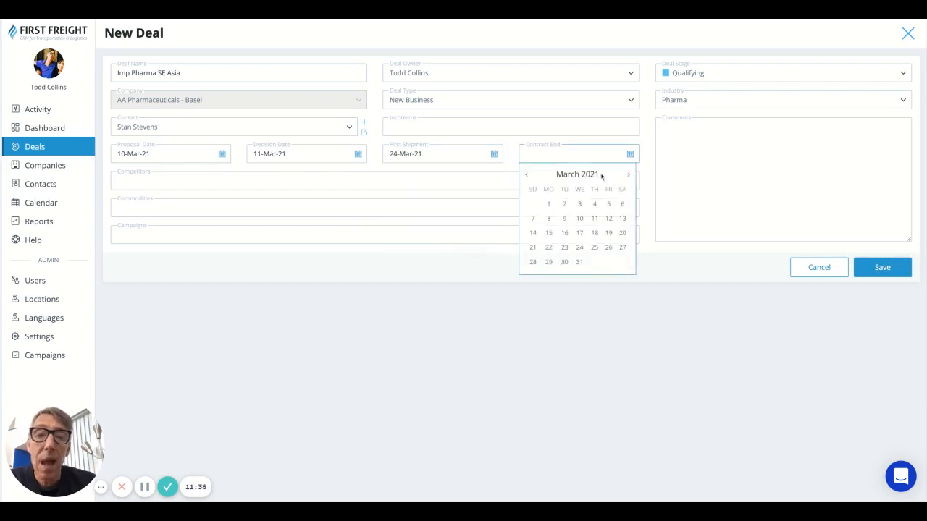
{"action": "left_click", "coordinate": [629, 174]}
{"action": "left_click", "coordinate": [629, 174]}
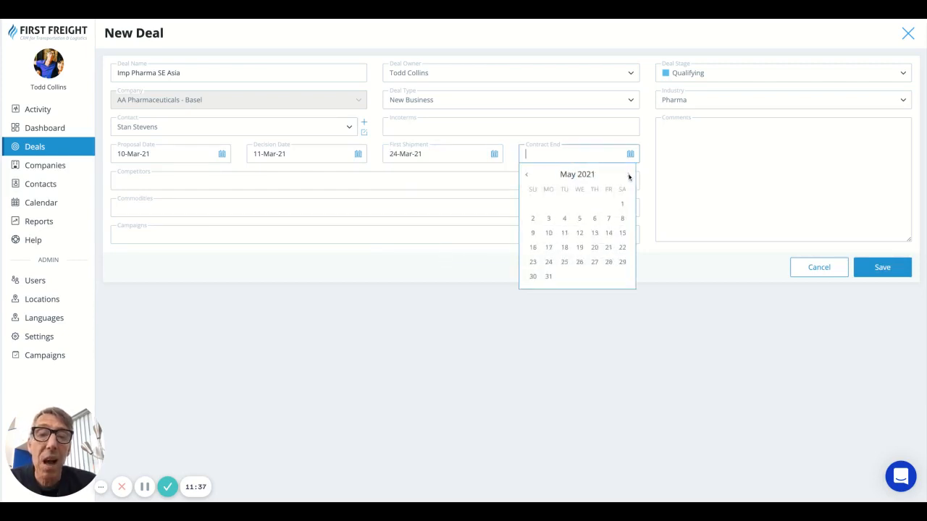
{"action": "left_click", "coordinate": [579, 246]}
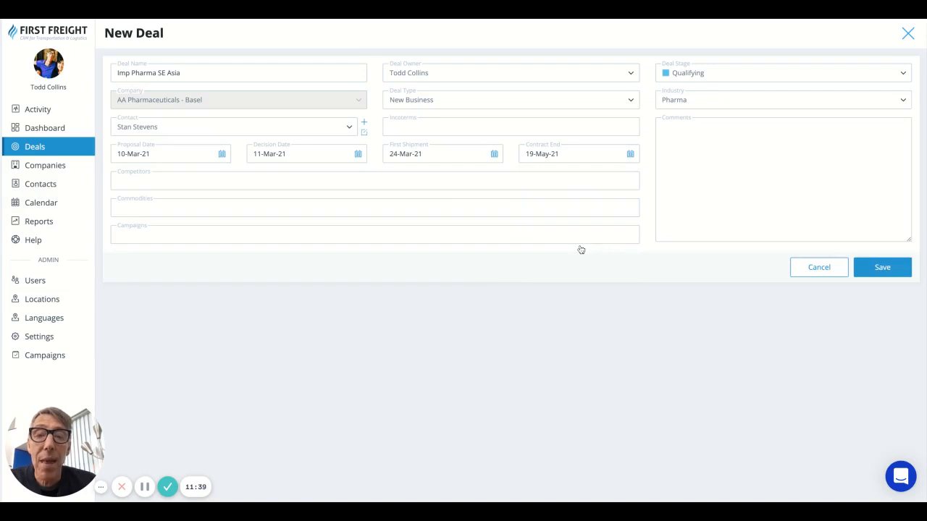
Add DB Schenker as the deal's competitor and Pharmaceuticals as its only commodity
{"action": "left_click", "coordinate": [295, 187]}
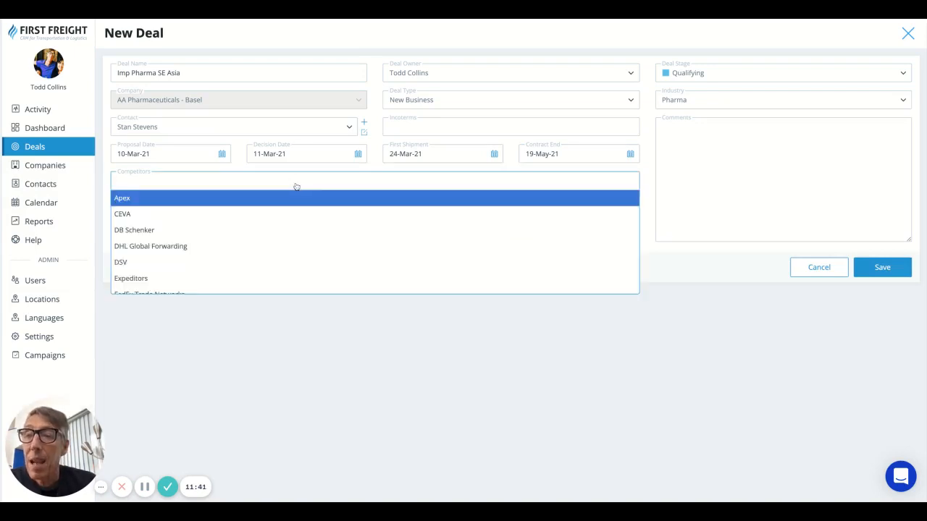
{"action": "left_click", "coordinate": [243, 226]}
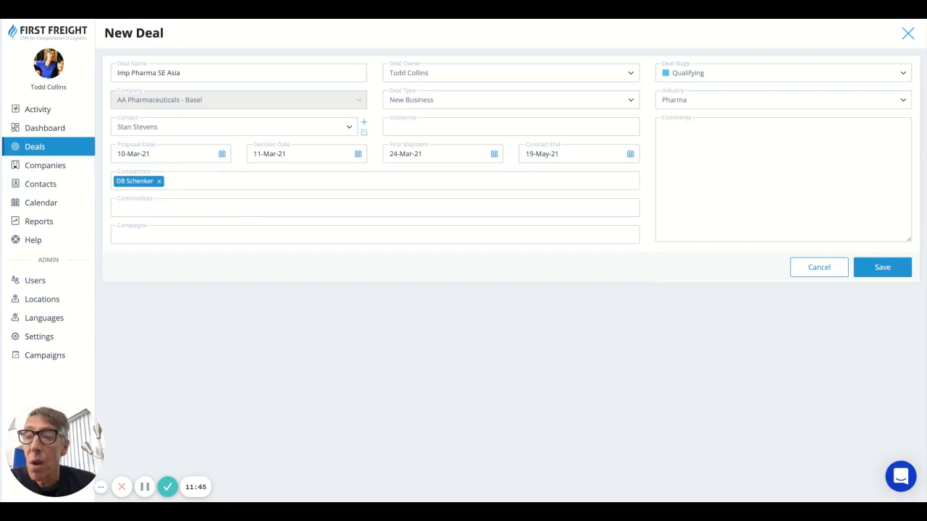
{"action": "left_click", "coordinate": [257, 211]}
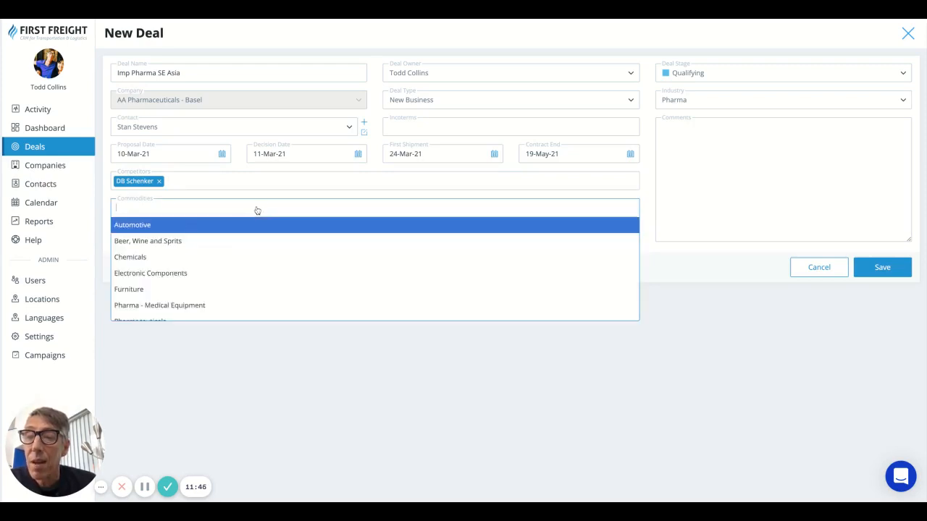
{"action": "left_click", "coordinate": [200, 263]}
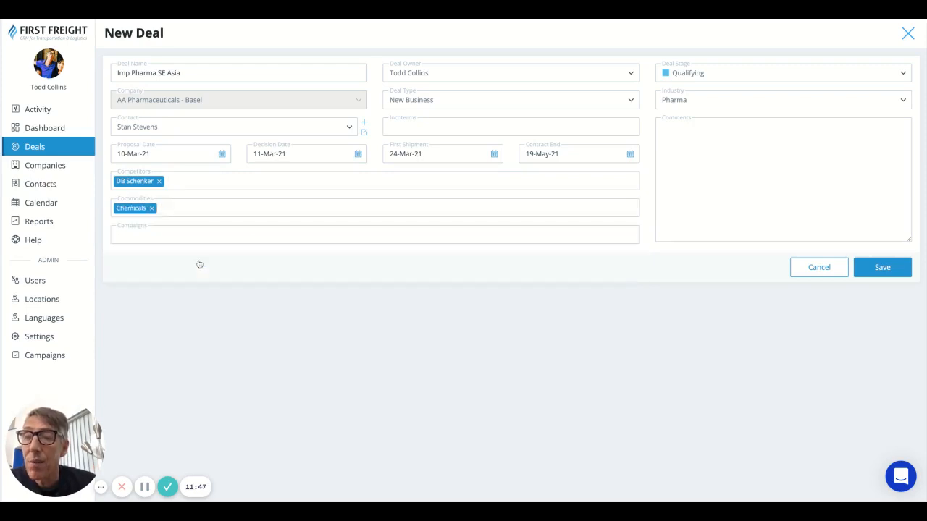
{"action": "left_click", "coordinate": [151, 209]}
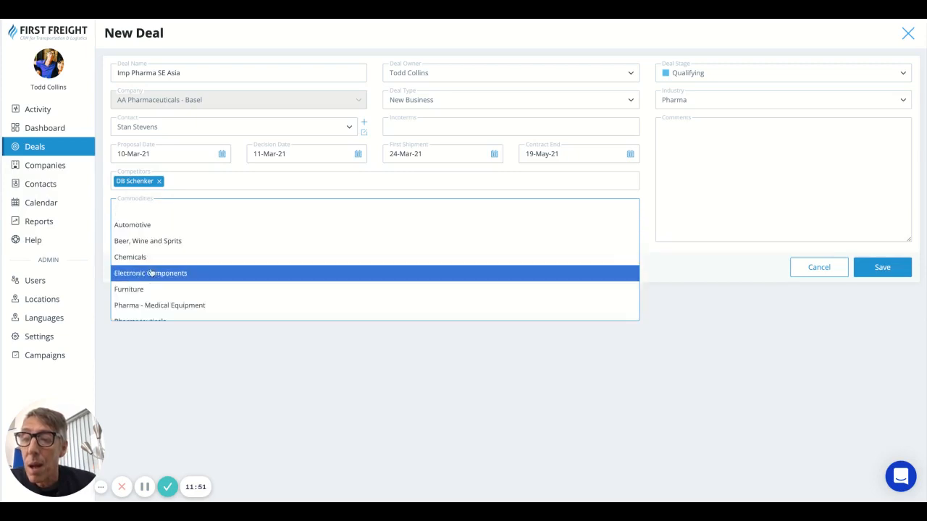
{"action": "scroll", "coordinate": [150, 297], "scroll_direction": "down", "scroll_amount": 2}
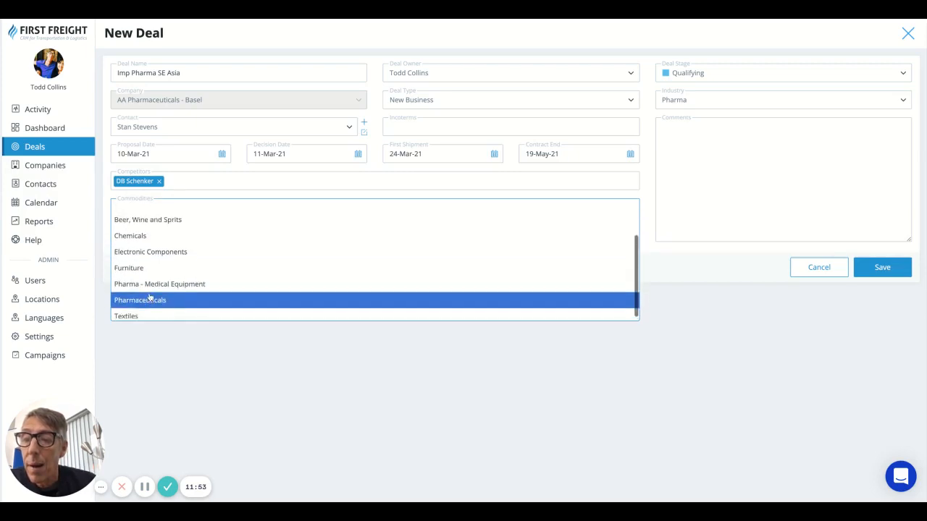
{"action": "left_click", "coordinate": [152, 297]}
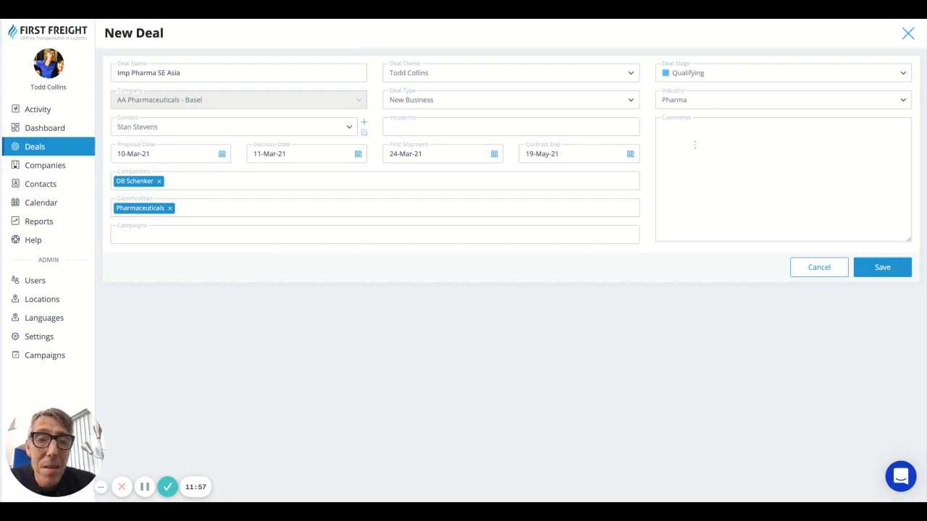
Set the new deal's stage to Negotiation and save the deal
{"action": "left_click", "coordinate": [712, 75]}
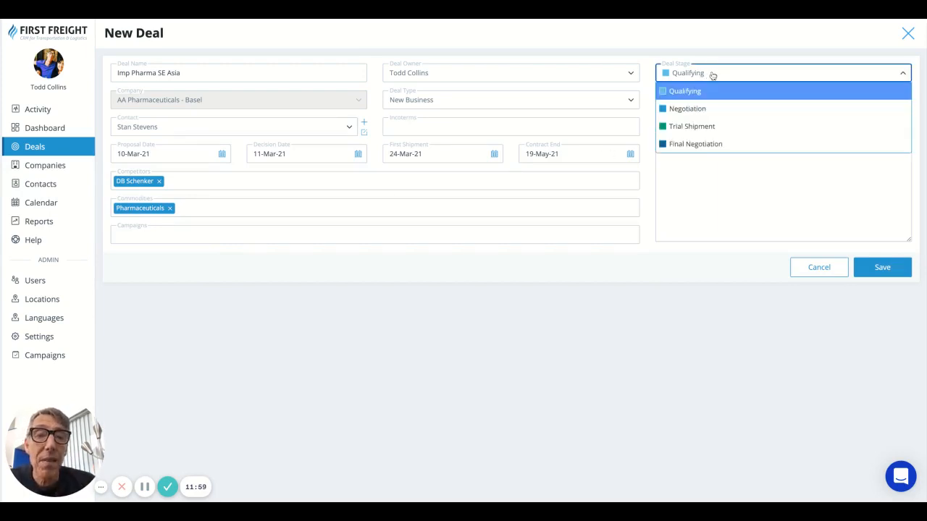
{"action": "left_click", "coordinate": [717, 110]}
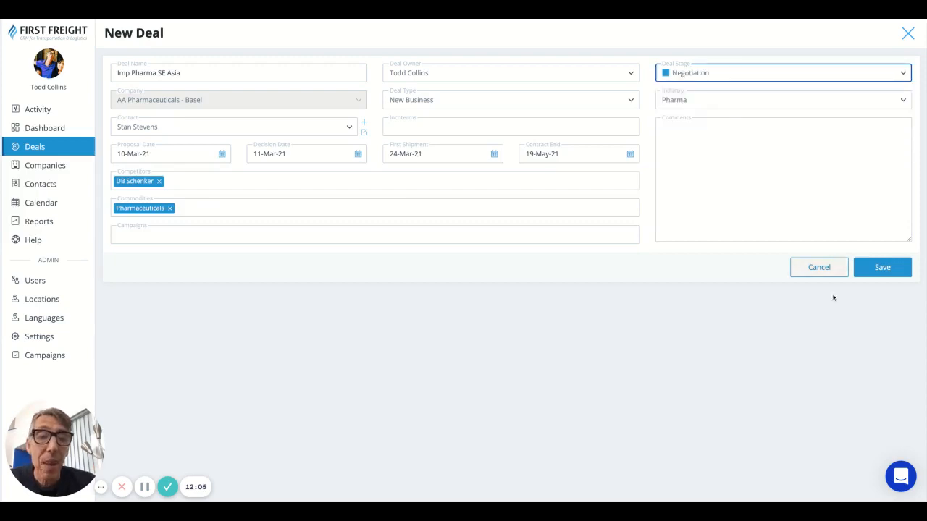
{"action": "left_click", "coordinate": [869, 275]}
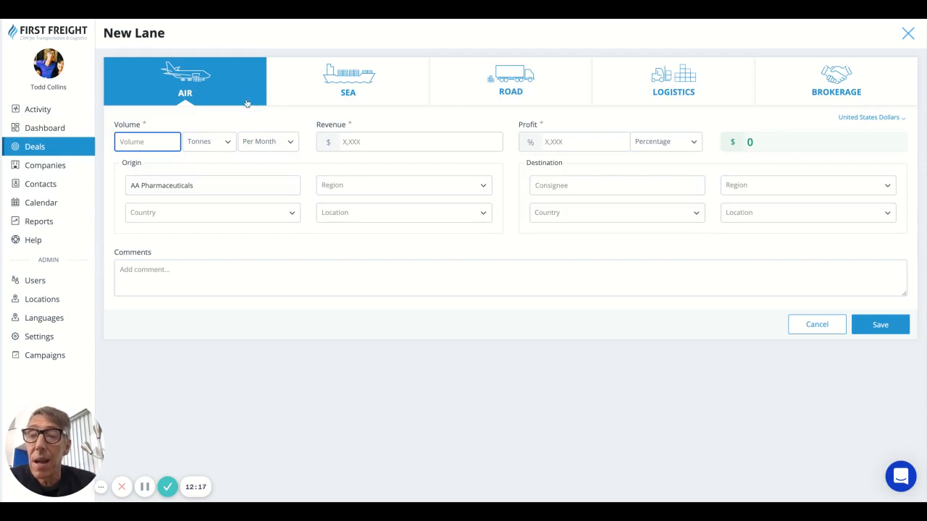
Make the new lane a Sea lane with FCL load and a volume of 12 TEUs per month
{"action": "left_click", "coordinate": [310, 101]}
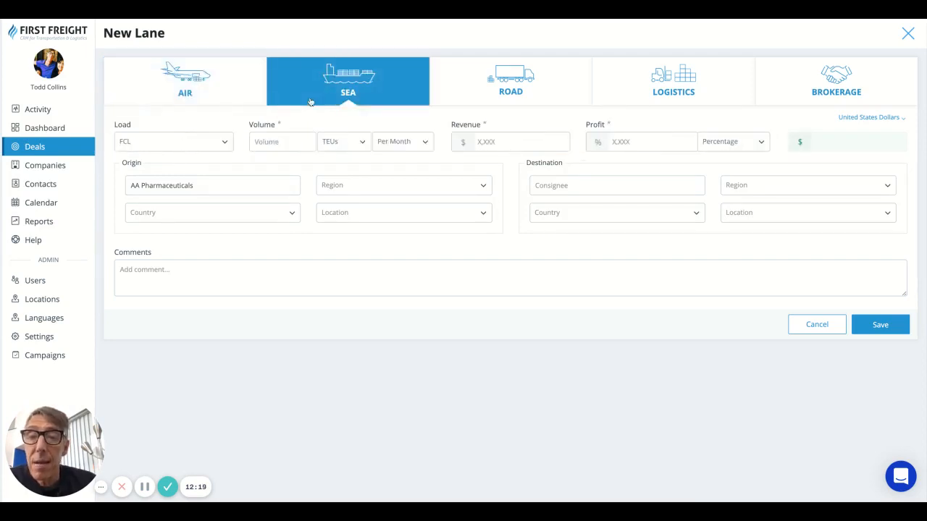
{"action": "left_click", "coordinate": [220, 150]}
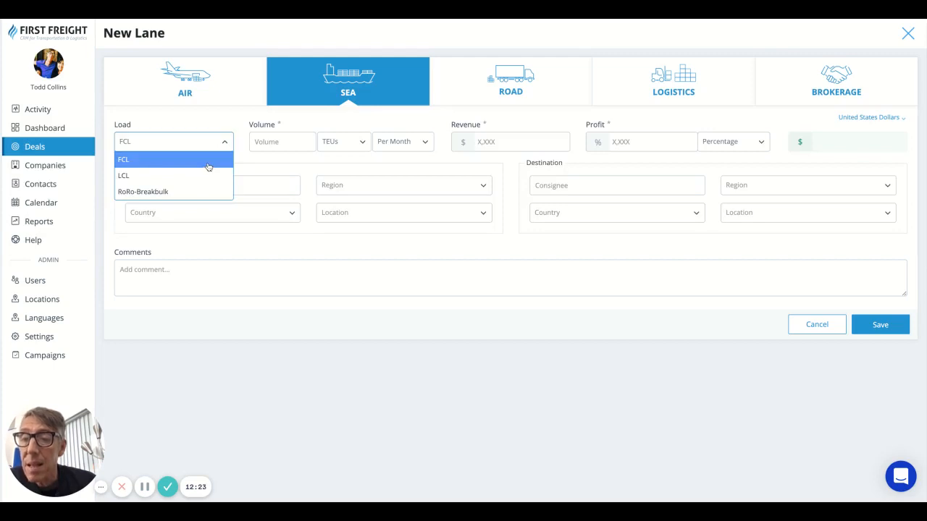
{"action": "left_click", "coordinate": [207, 160]}
{"action": "left_click", "coordinate": [285, 142]}
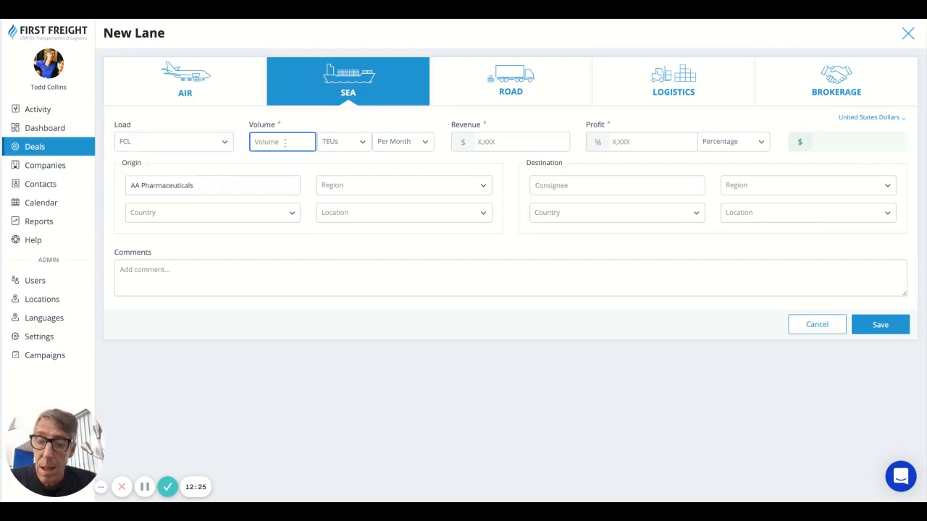
{"action": "type", "text": "12"}
{"action": "key", "text": "Tab"}
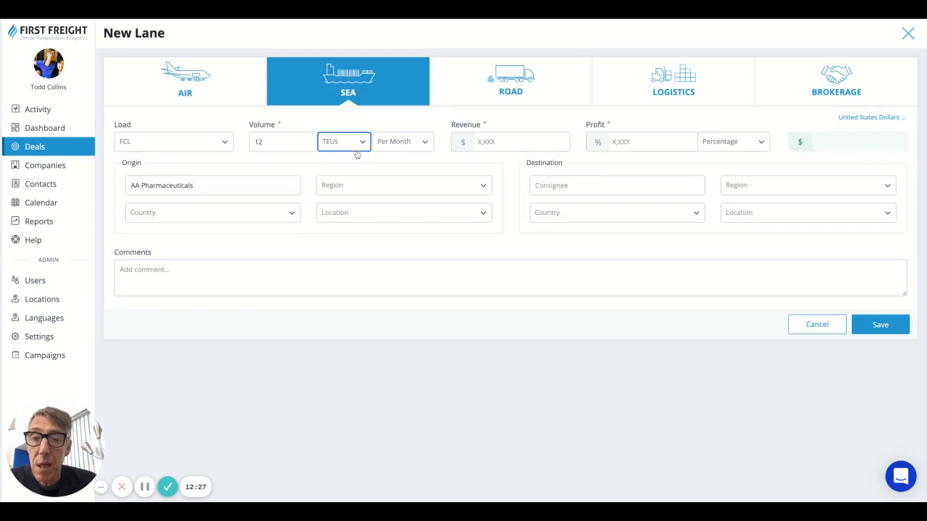
{"action": "left_click", "coordinate": [396, 145]}
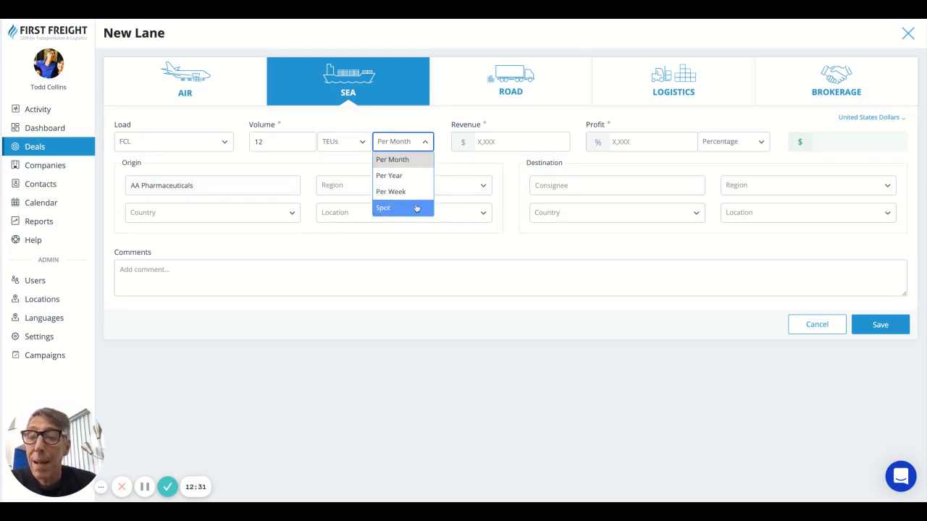
{"action": "left_click", "coordinate": [476, 161]}
Set the sea lane's revenue to 120000 US dollars and its profit to 12 percent, reviewing the other profit types
{"action": "left_click", "coordinate": [530, 144]}
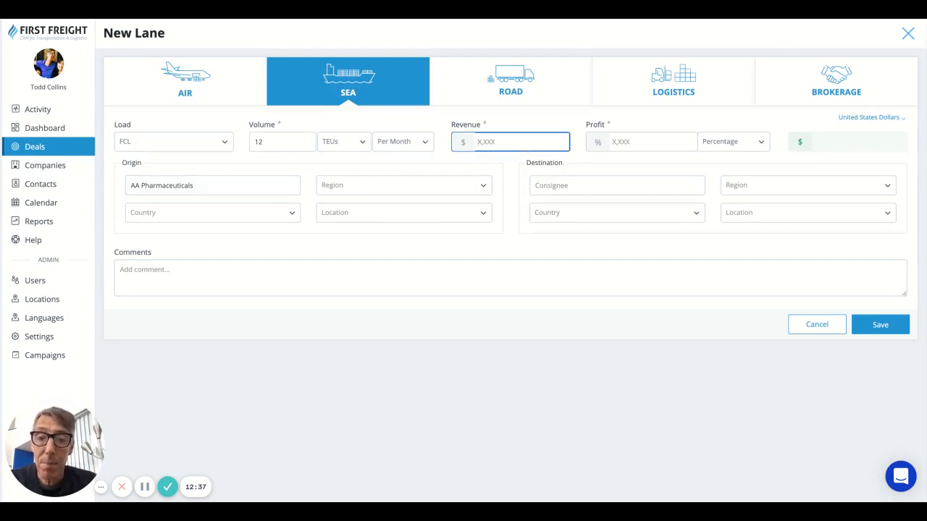
{"action": "type", "text": "1200"}
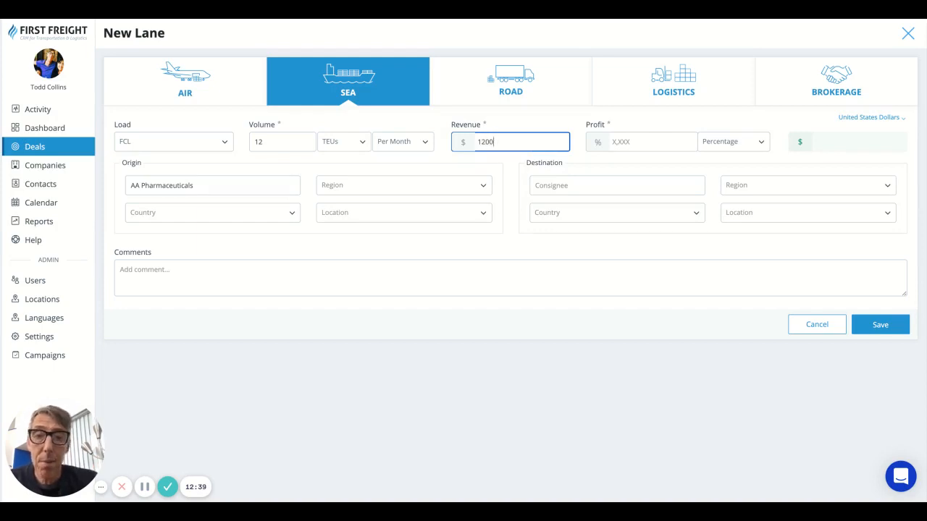
{"action": "type", "text": "00"}
{"action": "key", "text": "Tab"}
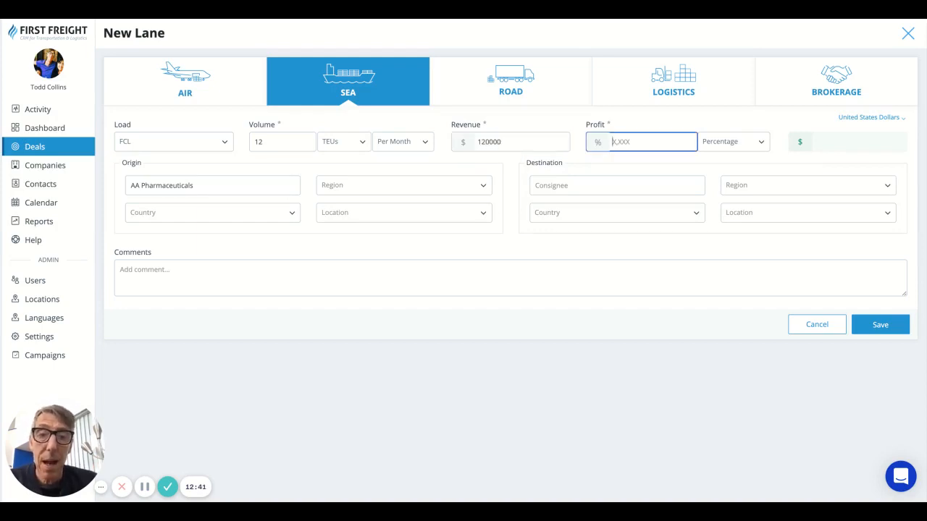
{"action": "type", "text": "12"}
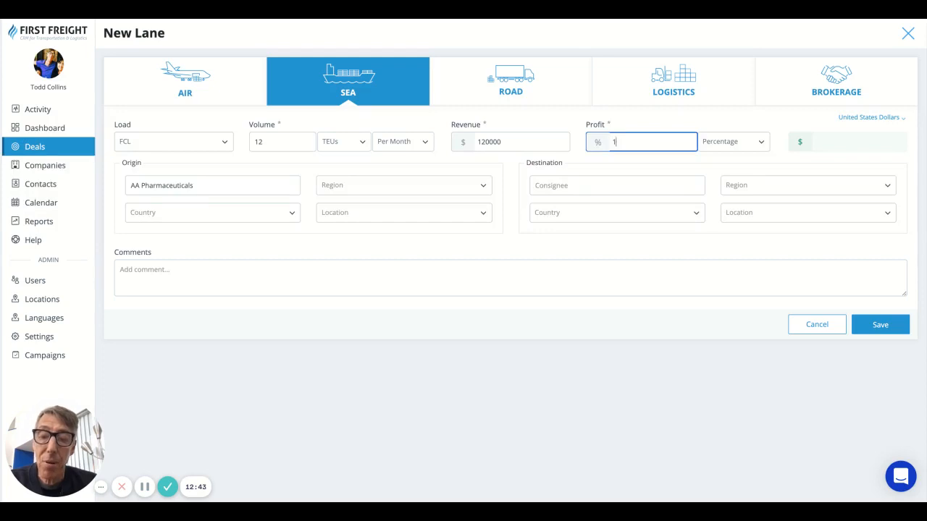
{"action": "key", "text": "Tab"}
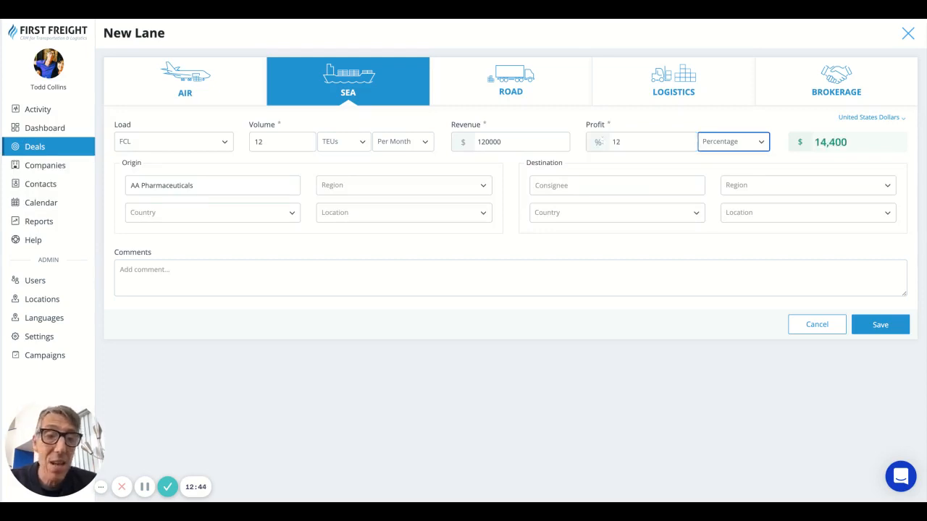
{"action": "left_click", "coordinate": [745, 144]}
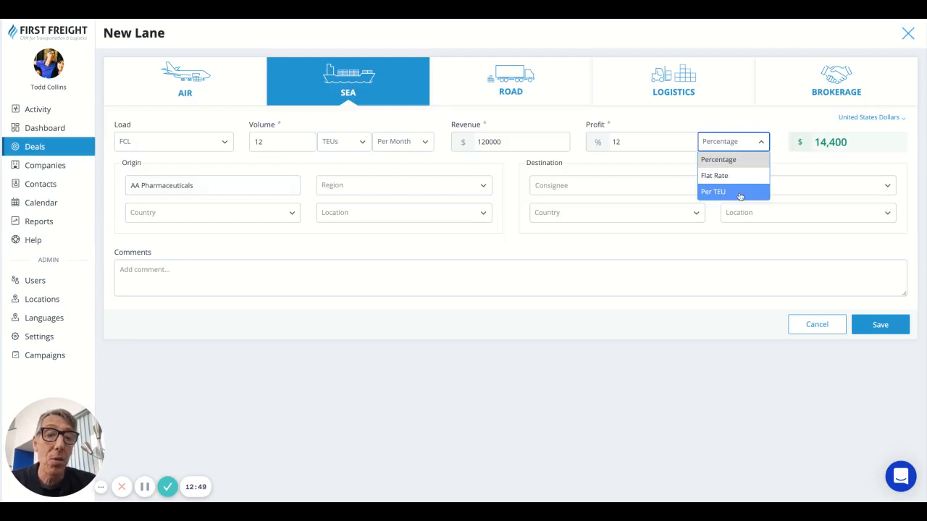
{"action": "left_click", "coordinate": [814, 174]}
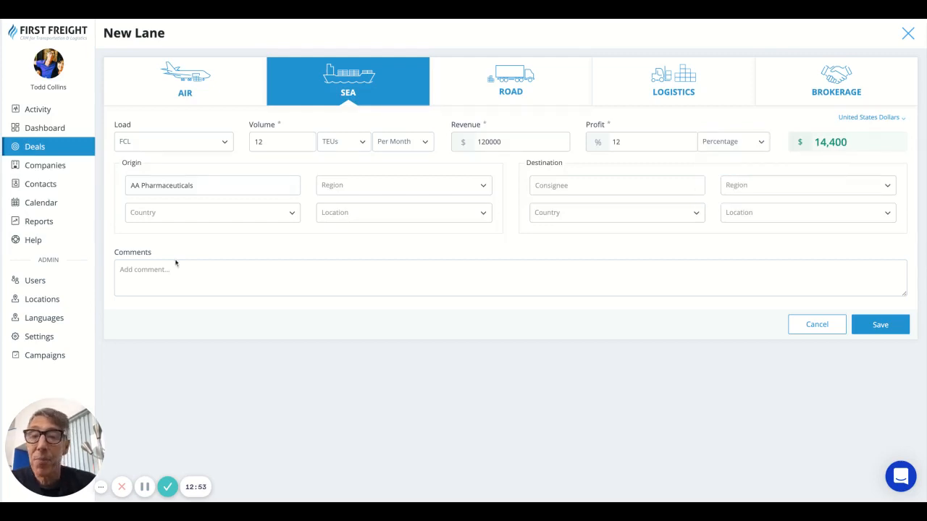
Set the lane's origin country to China and its origin location to ANG - Huangxian
{"action": "left_click", "coordinate": [215, 217]}
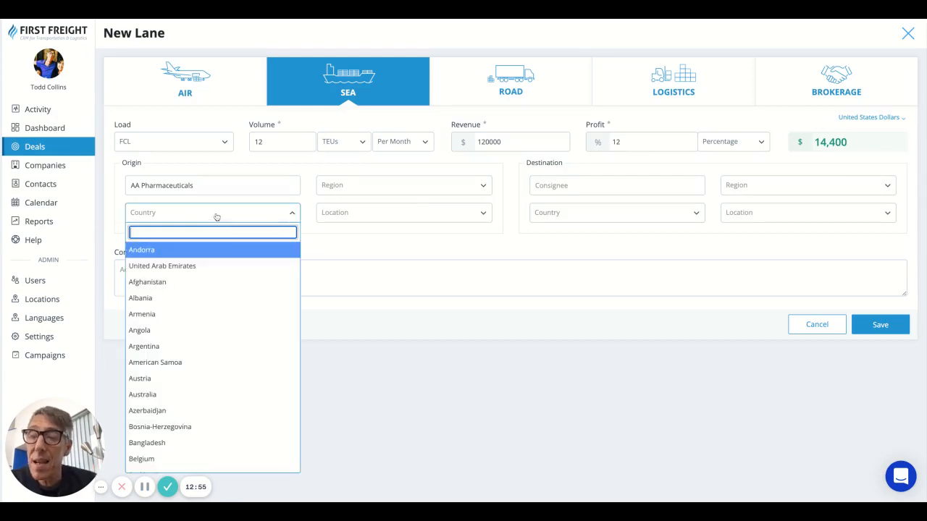
{"action": "type", "text": "chin"}
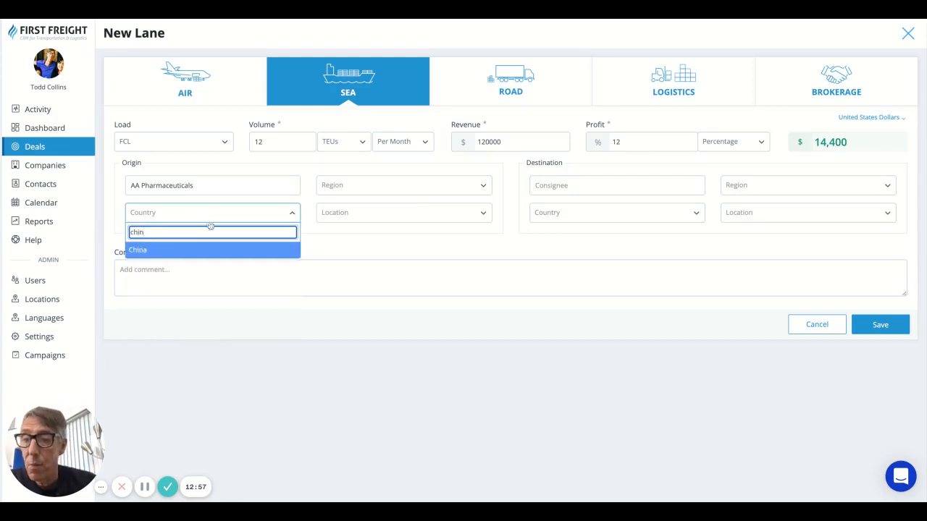
{"action": "left_click", "coordinate": [176, 255]}
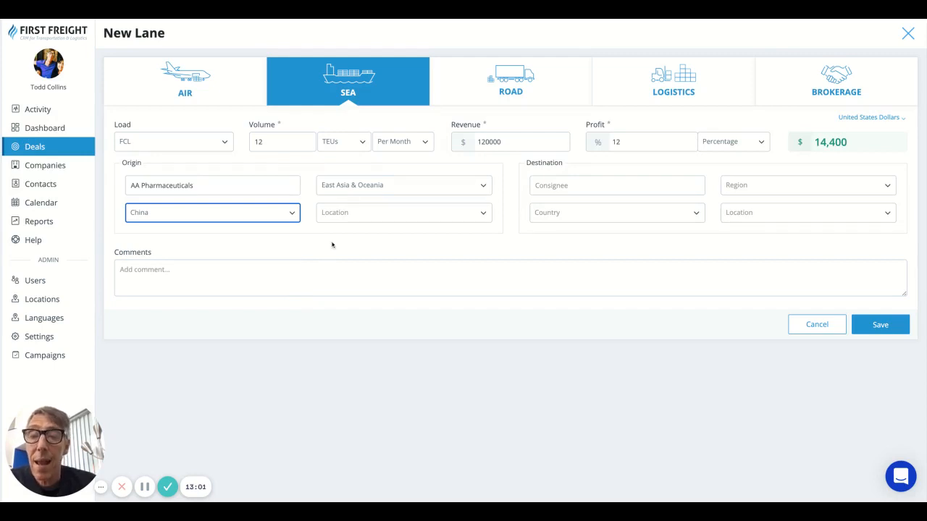
{"action": "left_click", "coordinate": [437, 220]}
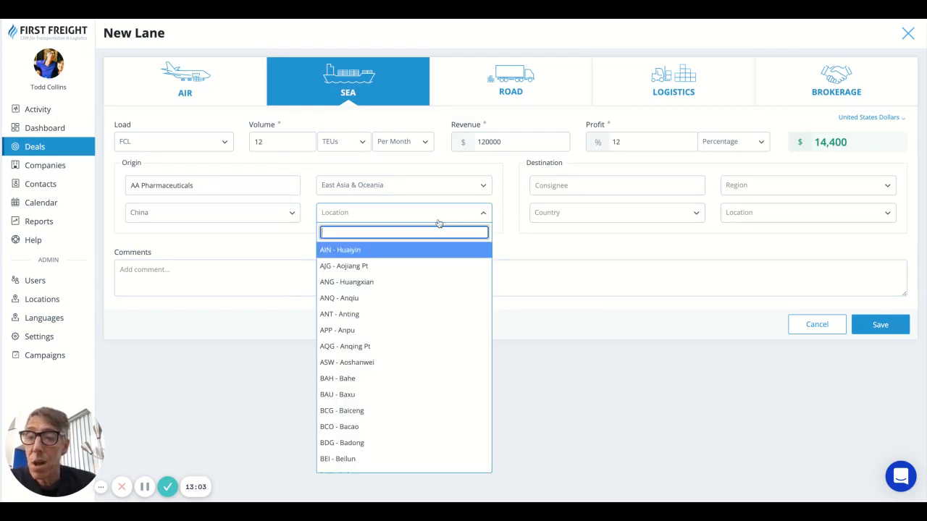
{"action": "left_click", "coordinate": [388, 288]}
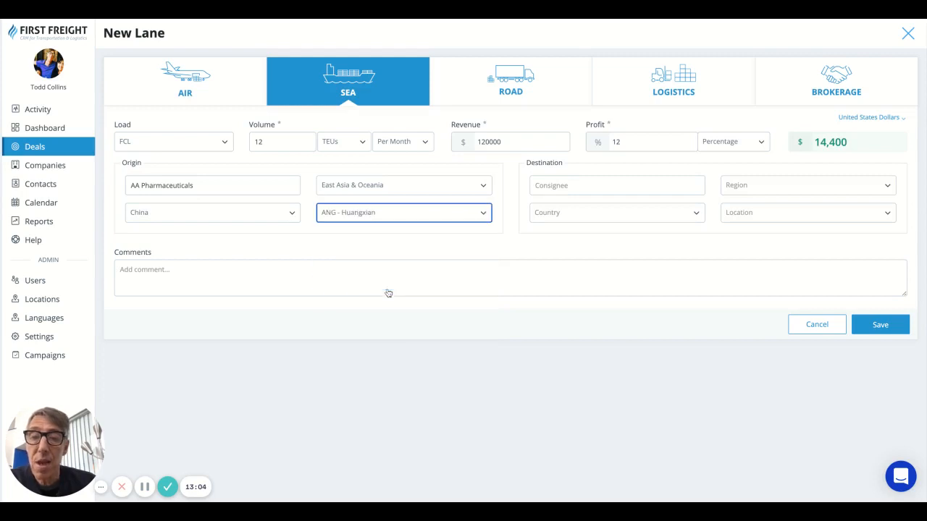
Set the lane's destination to United States with location 3DC - Westwood, and save the lane
{"action": "left_click", "coordinate": [564, 217]}
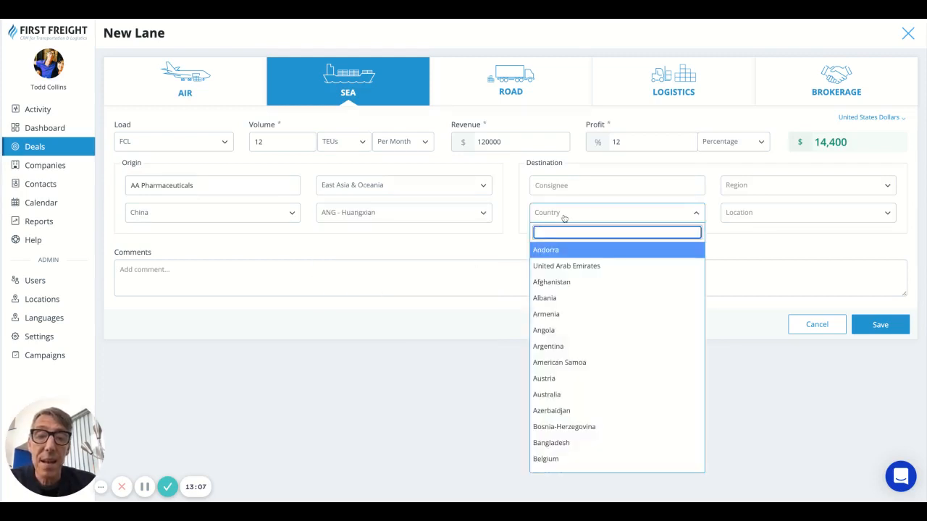
{"action": "type", "text": "uni"}
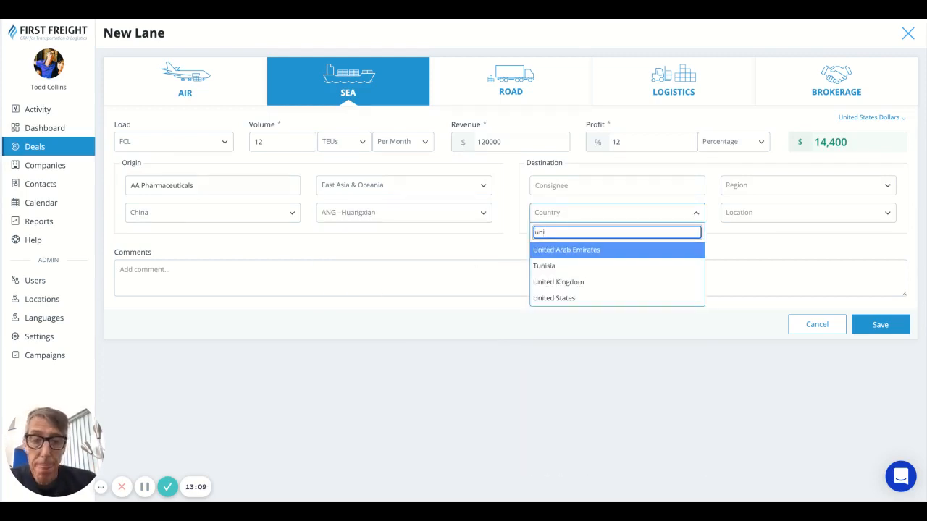
{"action": "left_click", "coordinate": [558, 297]}
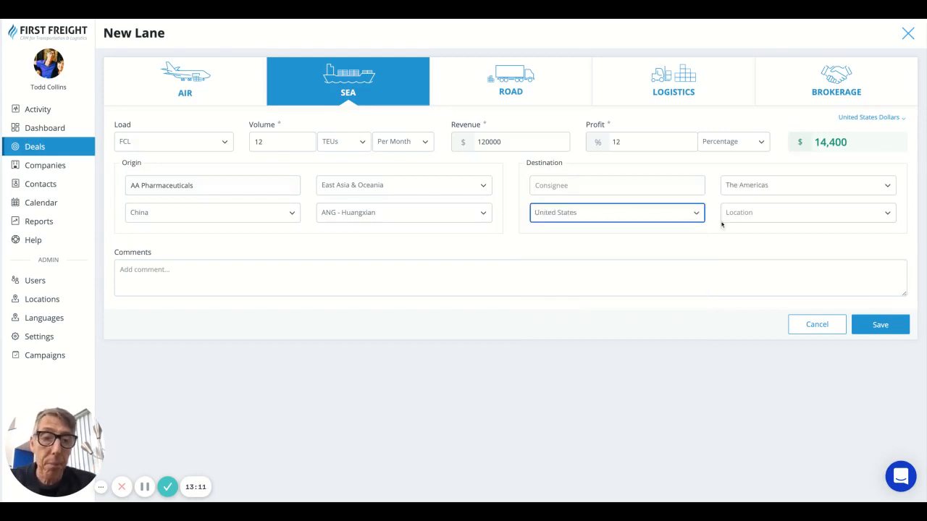
{"action": "left_click", "coordinate": [738, 217]}
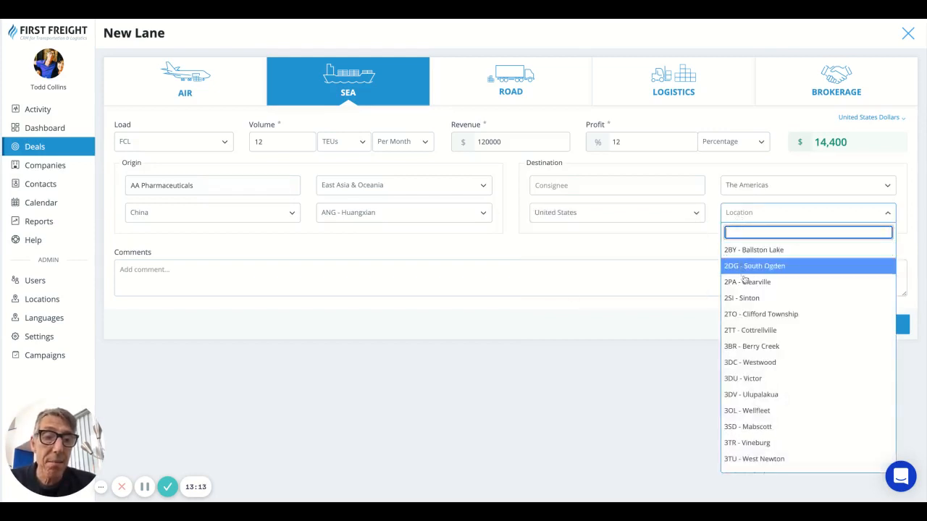
{"action": "left_click", "coordinate": [770, 363]}
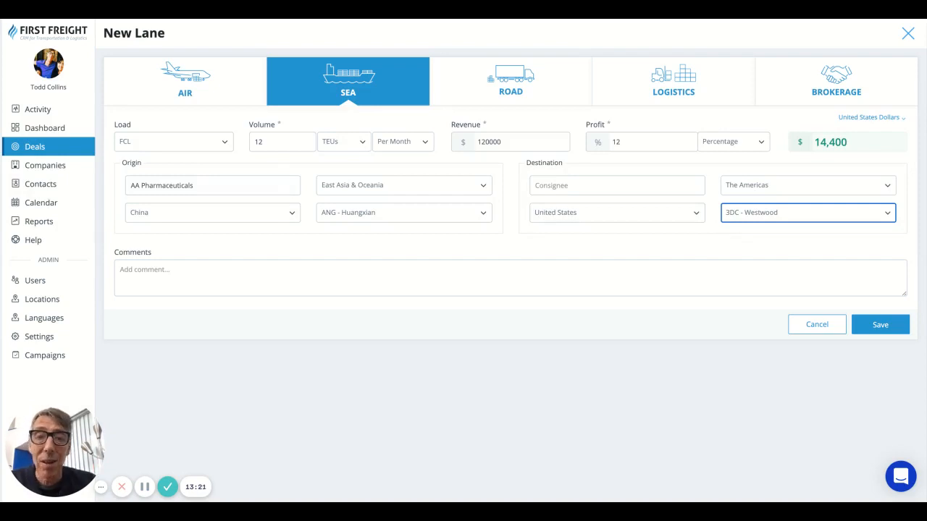
{"action": "left_click", "coordinate": [902, 318]}
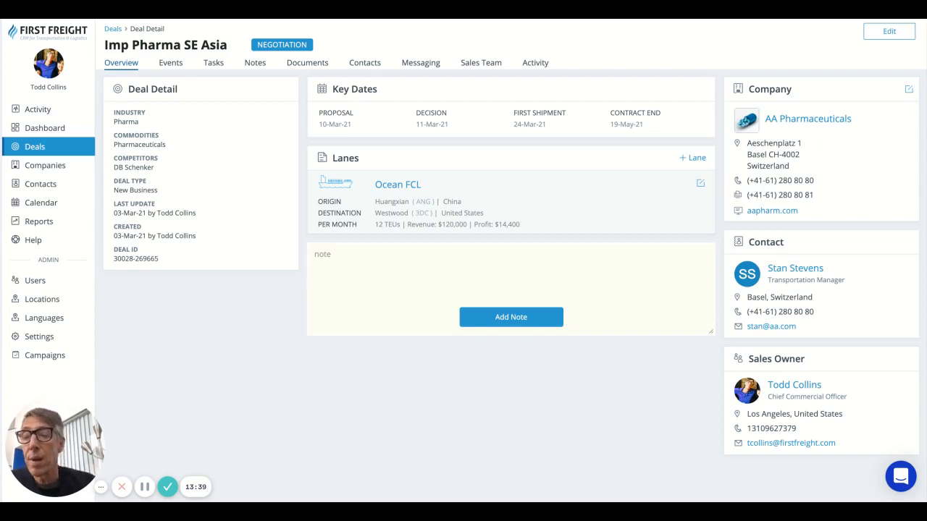
Start a second lane for the deal with Logistics as its type and view the available volume units
{"action": "left_click", "coordinate": [692, 157]}
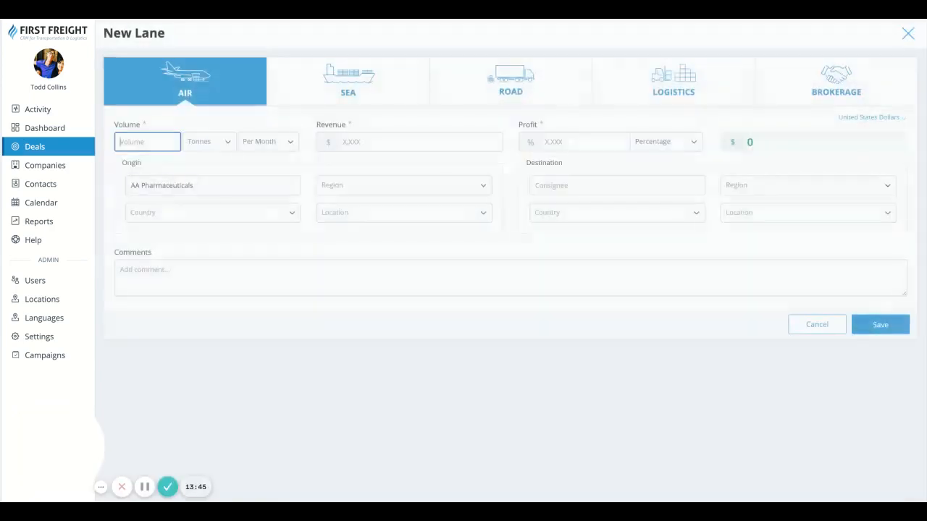
{"action": "left_click", "coordinate": [676, 102]}
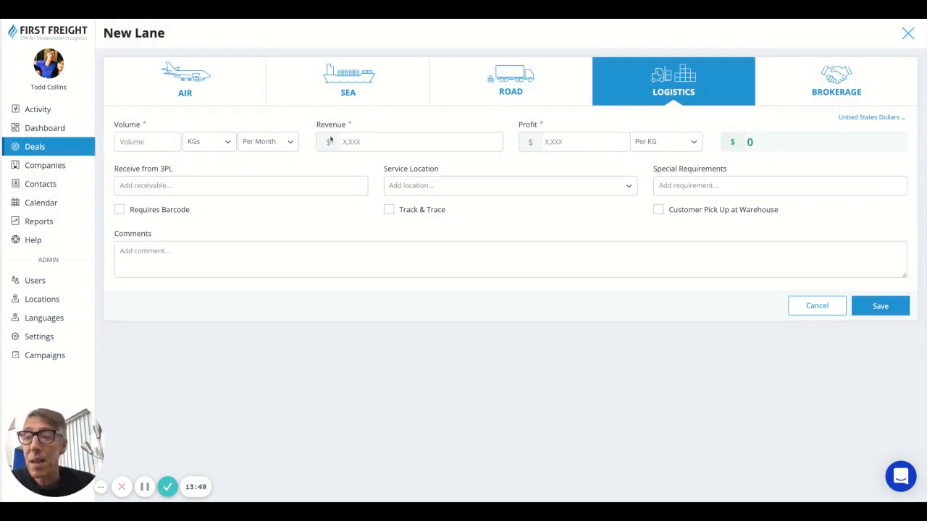
{"action": "left_click", "coordinate": [219, 146]}
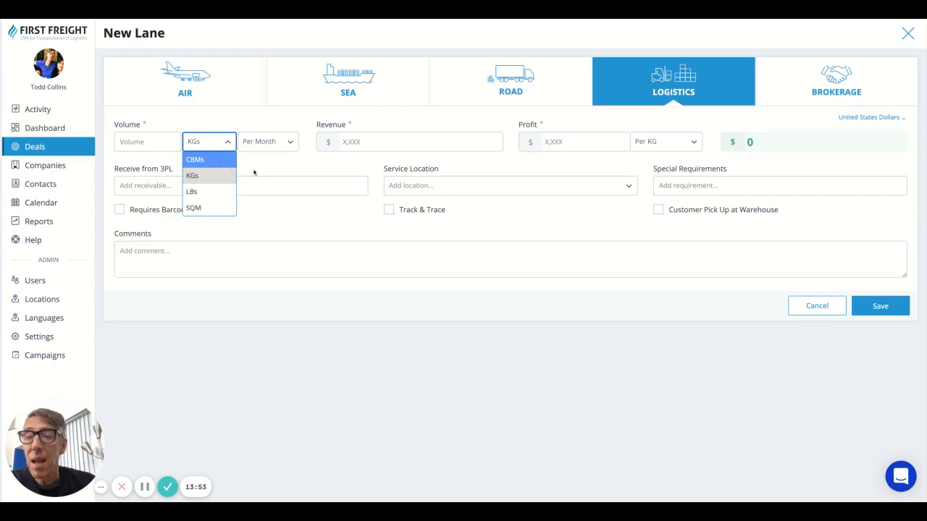
{"action": "left_click", "coordinate": [301, 162]}
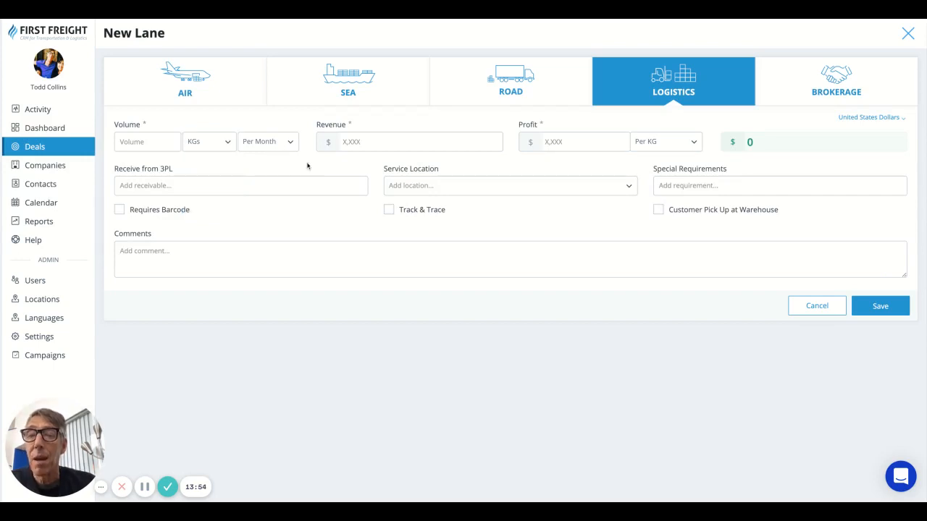
Add Storage and Cross Dock as the services received from 3PL on the new logistics lane
{"action": "left_click", "coordinate": [222, 190]}
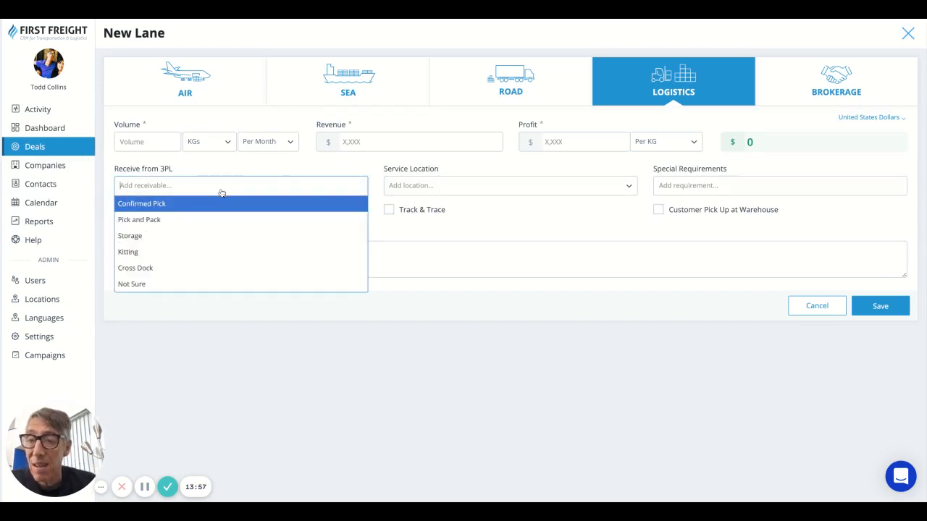
{"action": "left_click", "coordinate": [187, 242]}
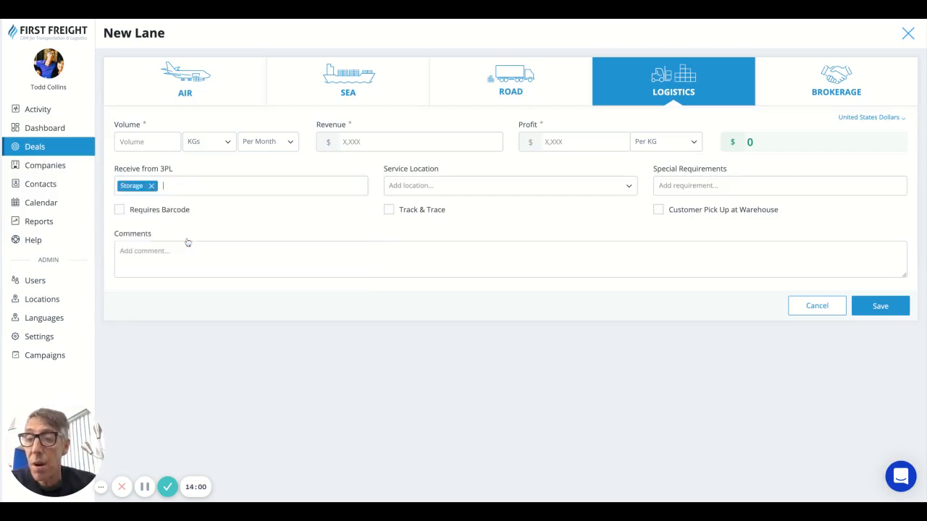
{"action": "left_click", "coordinate": [203, 186]}
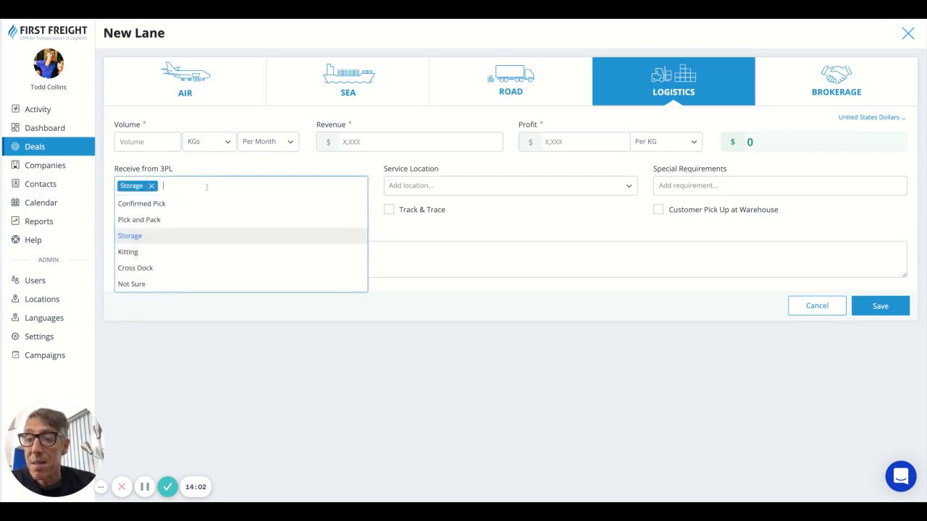
{"action": "left_click", "coordinate": [177, 273]}
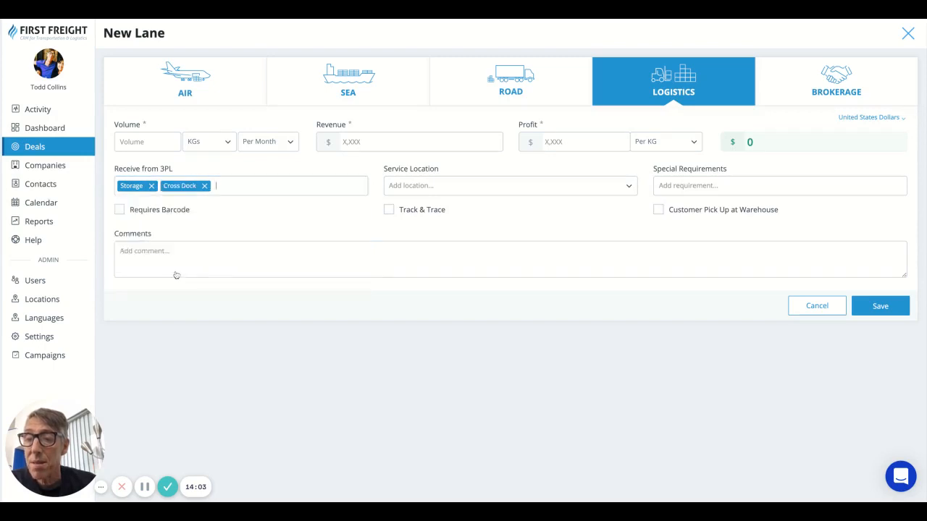
Set the lane's service location to Copenhagen, add Temperature as a special requirement, and try to save the lane
{"action": "left_click", "coordinate": [453, 189]}
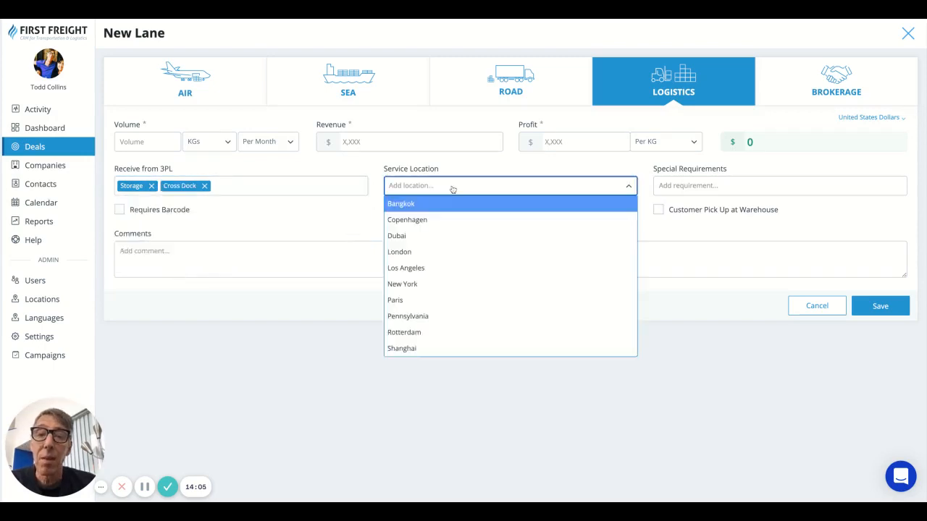
{"action": "left_click", "coordinate": [455, 225]}
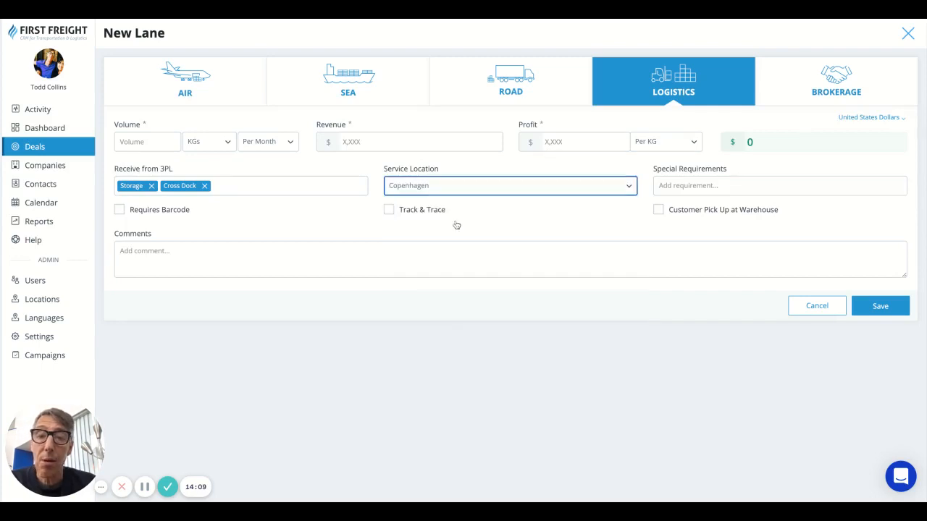
{"action": "left_click", "coordinate": [691, 186]}
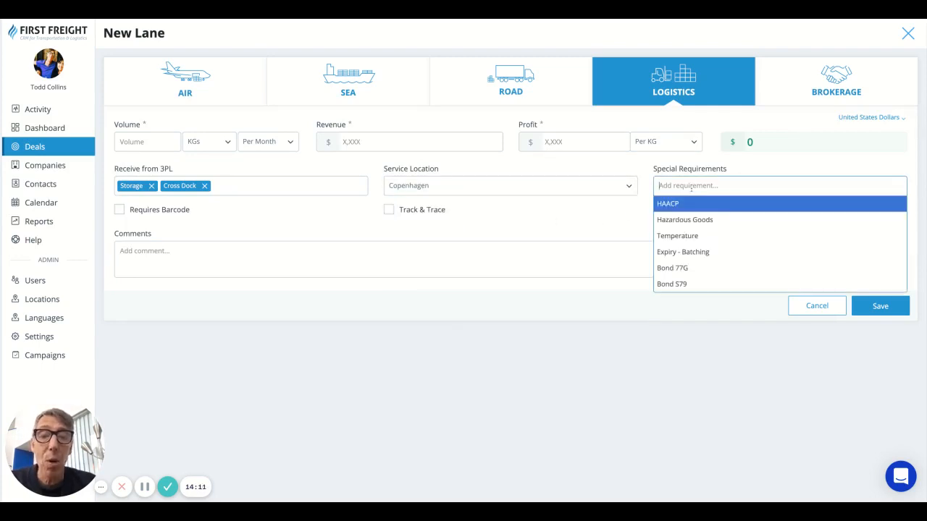
{"action": "left_click", "coordinate": [708, 242]}
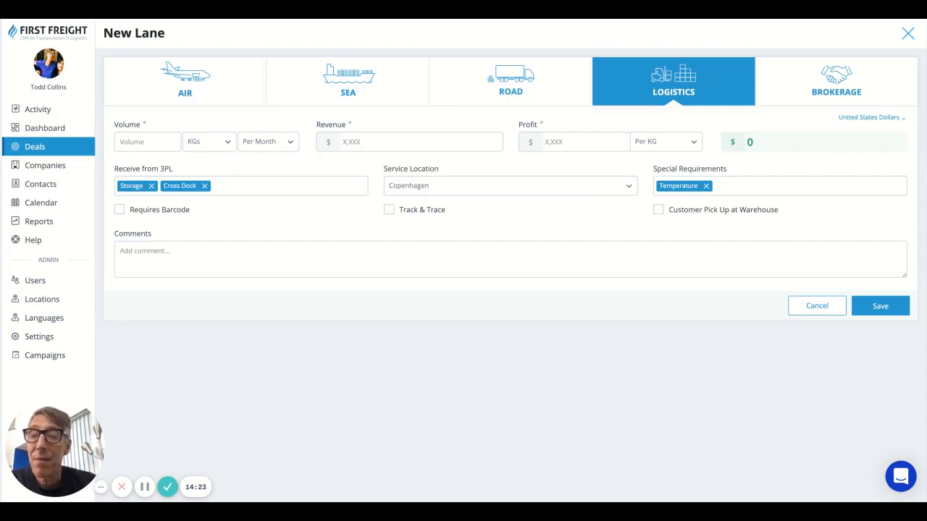
{"action": "left_click", "coordinate": [900, 316]}
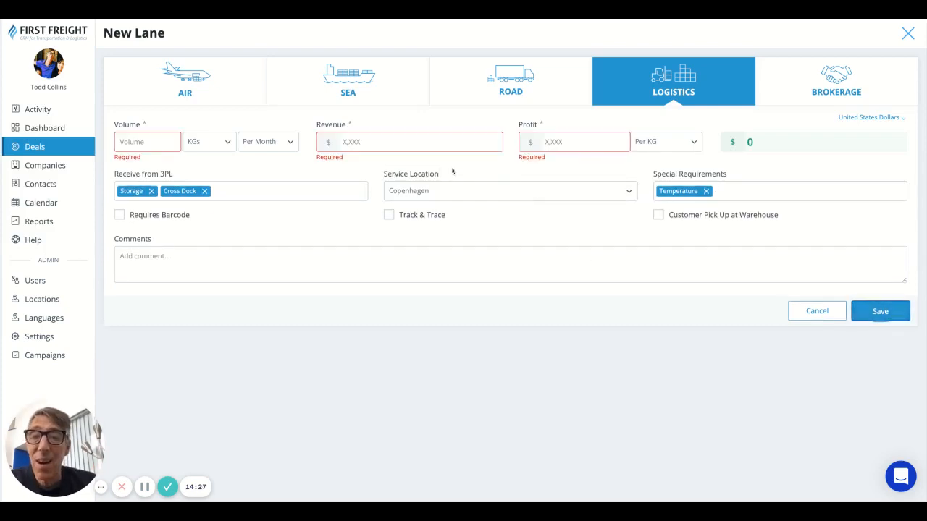
Set the logistics lane's volume to 12000 KGs per month
{"action": "left_click", "coordinate": [166, 147]}
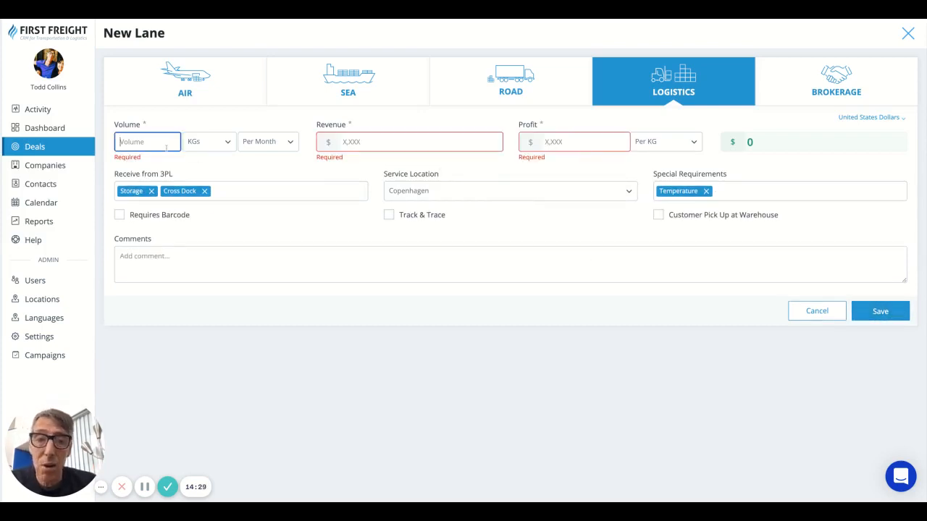
{"action": "type", "text": "12"}
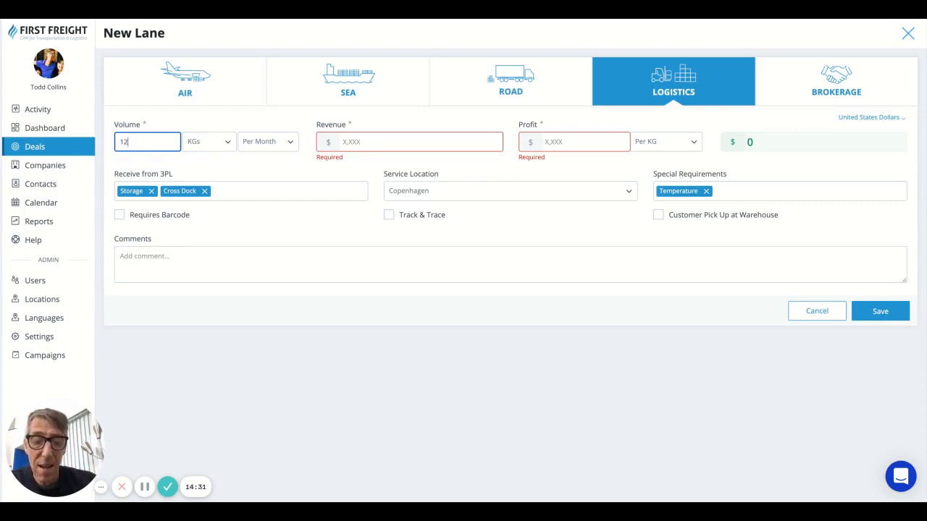
{"action": "type", "text": "000"}
{"action": "key", "text": "Tab"}
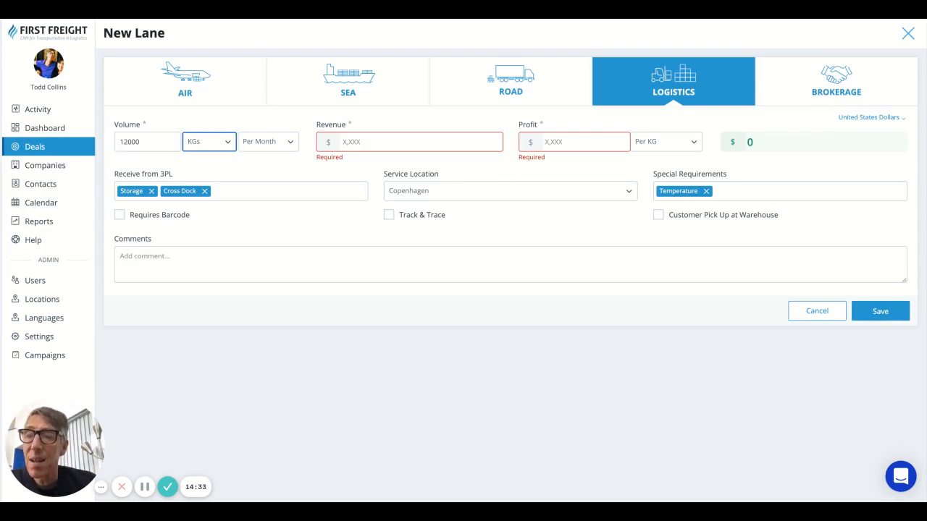
Set the logistics lane's revenue to 120000 US dollars and its profit to 12 dollars per KG, and save the lane
{"action": "key", "text": "Tab"}
{"action": "key", "text": "Tab"}
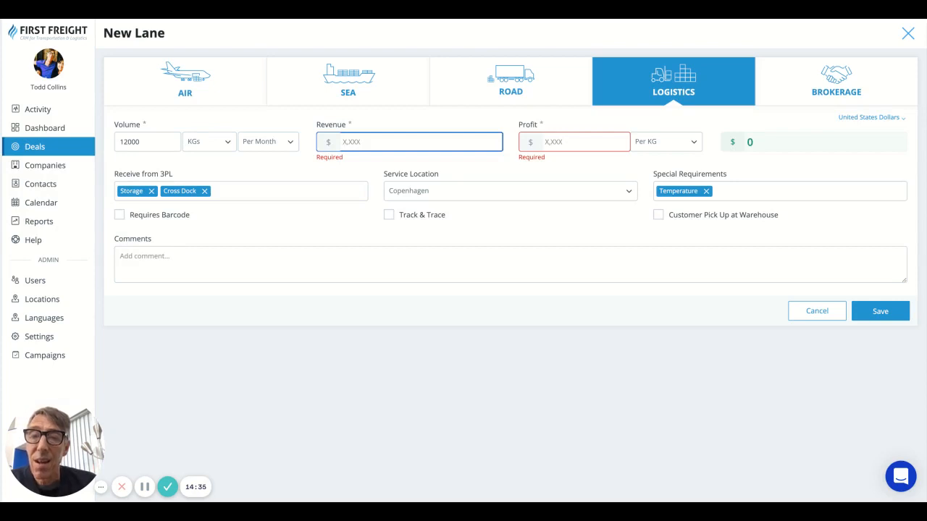
{"action": "type", "text": "120000"}
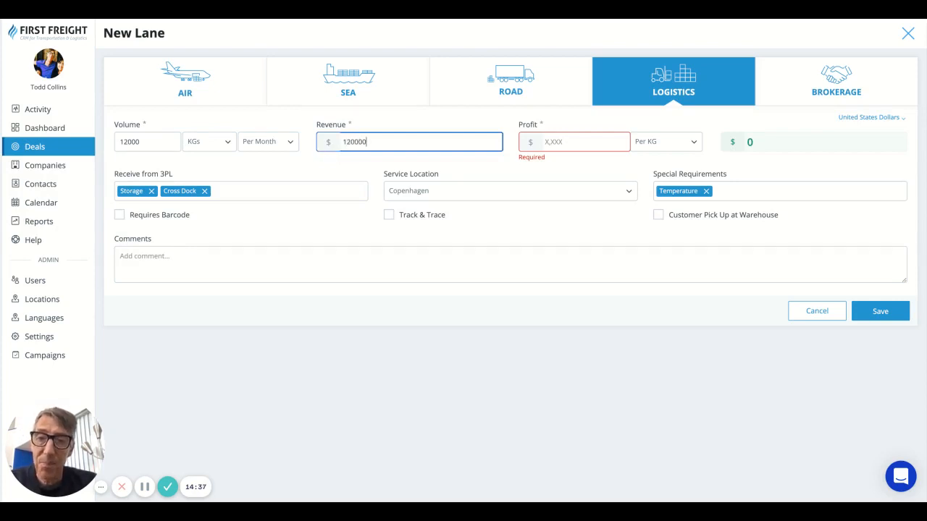
{"action": "key", "text": "Tab"}
{"action": "type", "text": "12"}
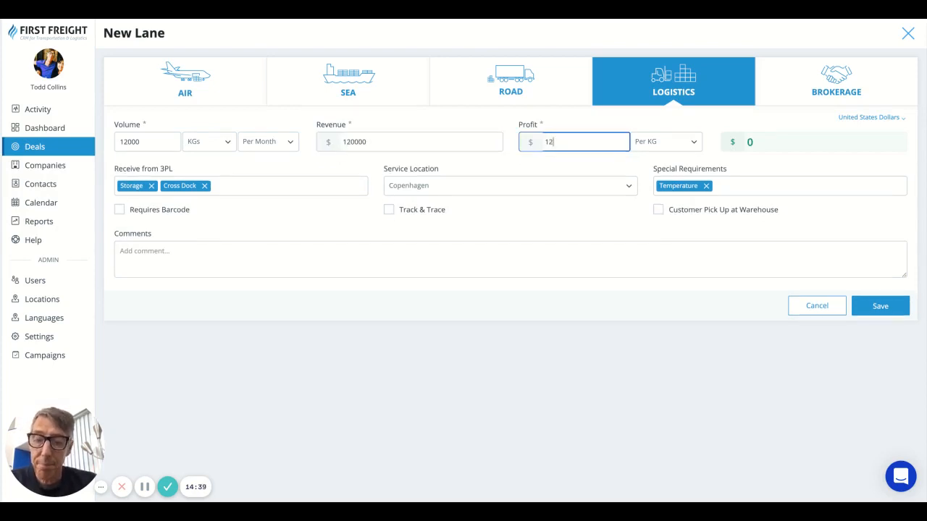
{"action": "key", "text": "Tab"}
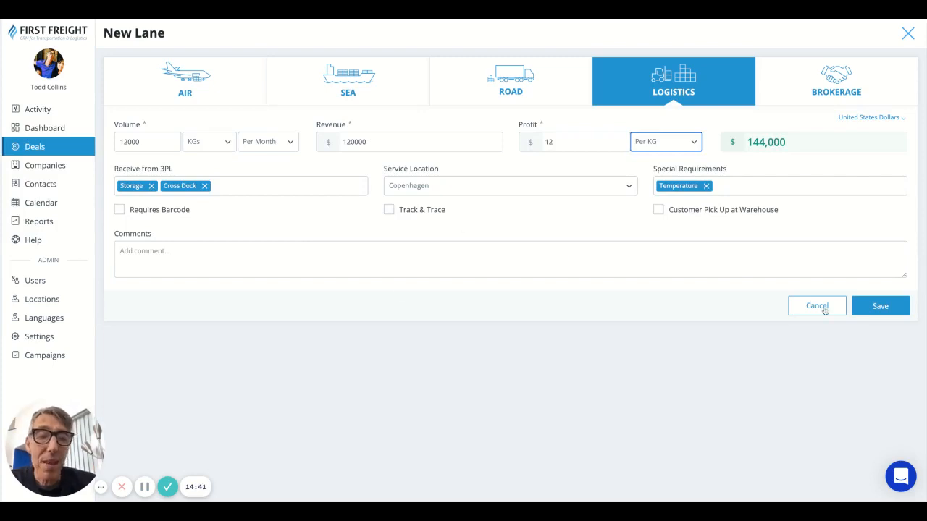
{"action": "left_click", "coordinate": [878, 307]}
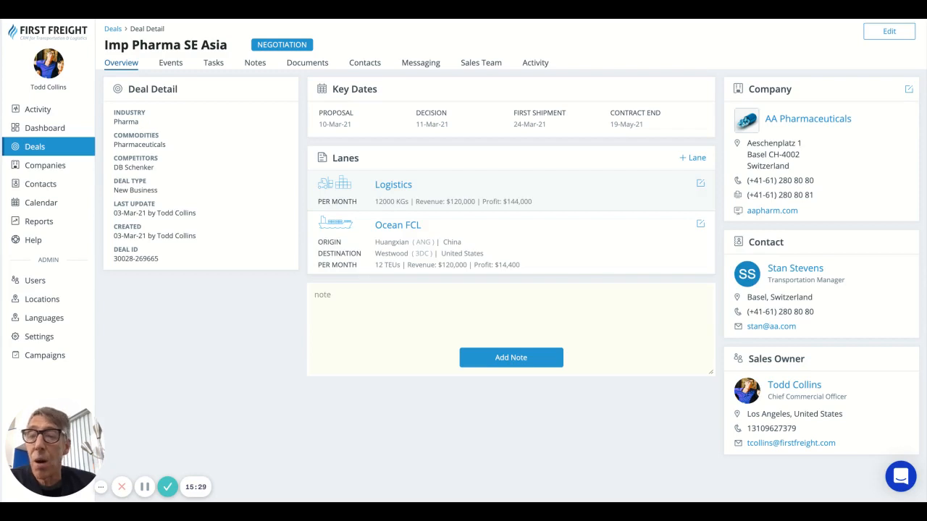
Review the available reports and the dashboard charts, and briefly view the support chat before closing it
{"action": "left_click", "coordinate": [64, 222]}
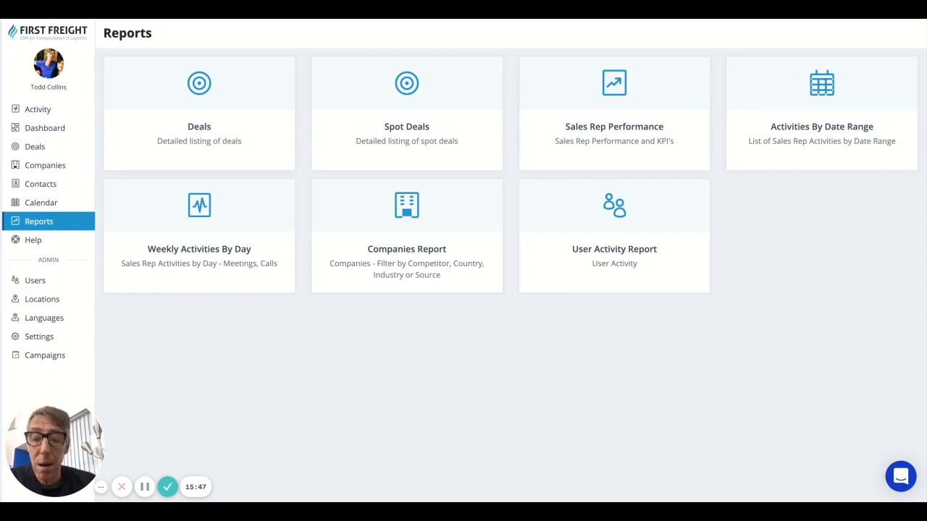
{"action": "left_click", "coordinate": [78, 131]}
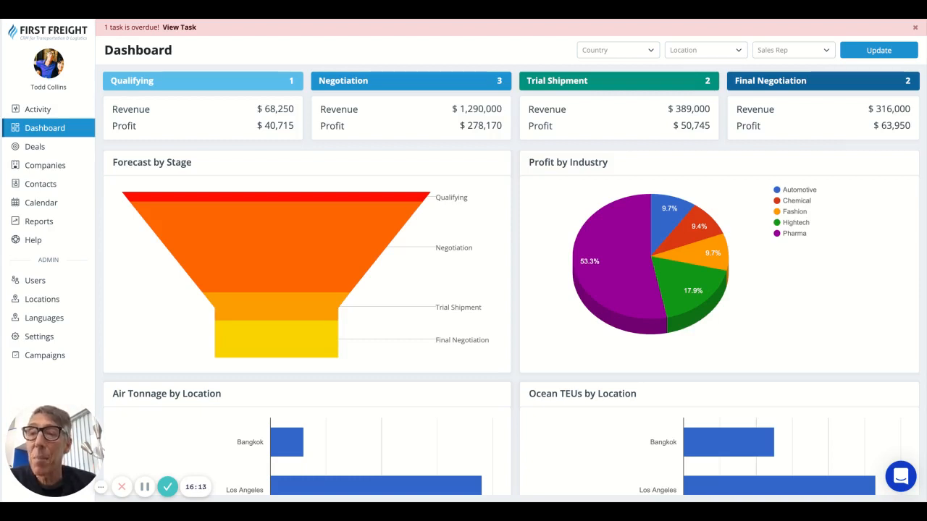
{"action": "left_click", "coordinate": [893, 480]}
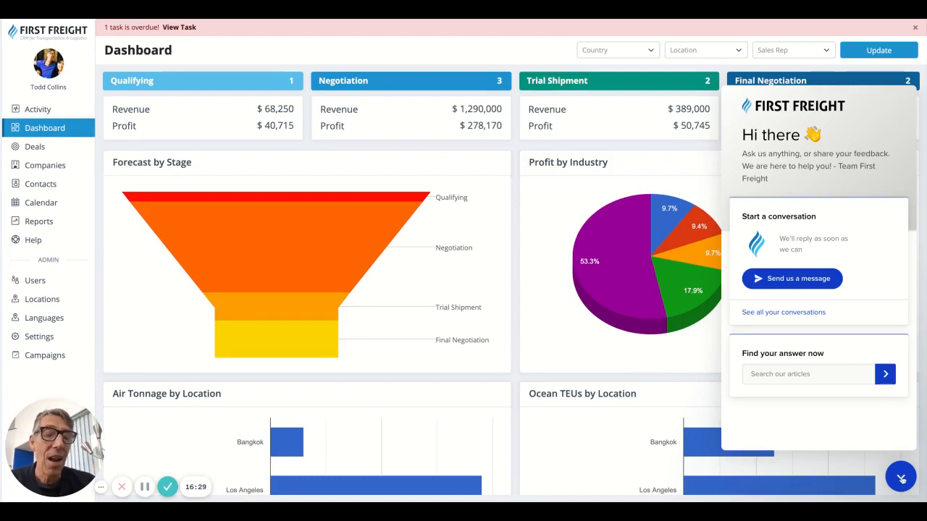
{"action": "left_click", "coordinate": [901, 476]}
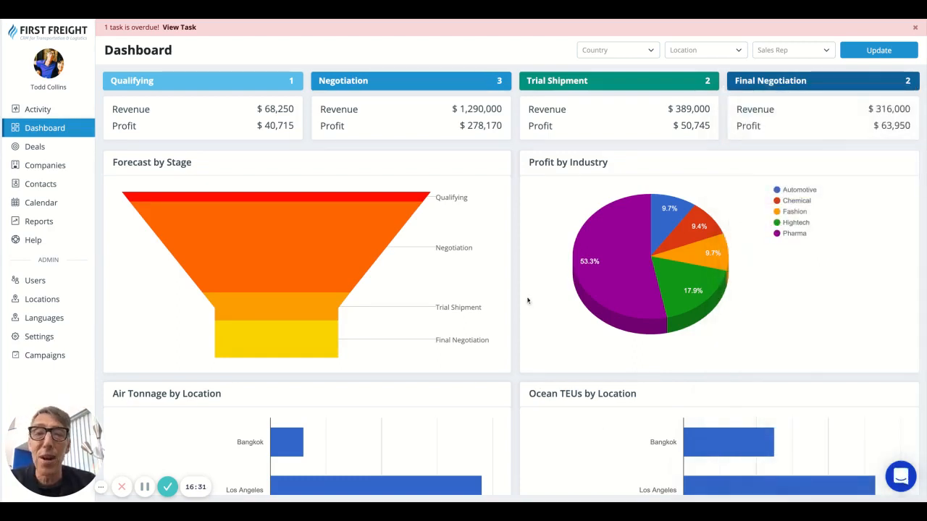